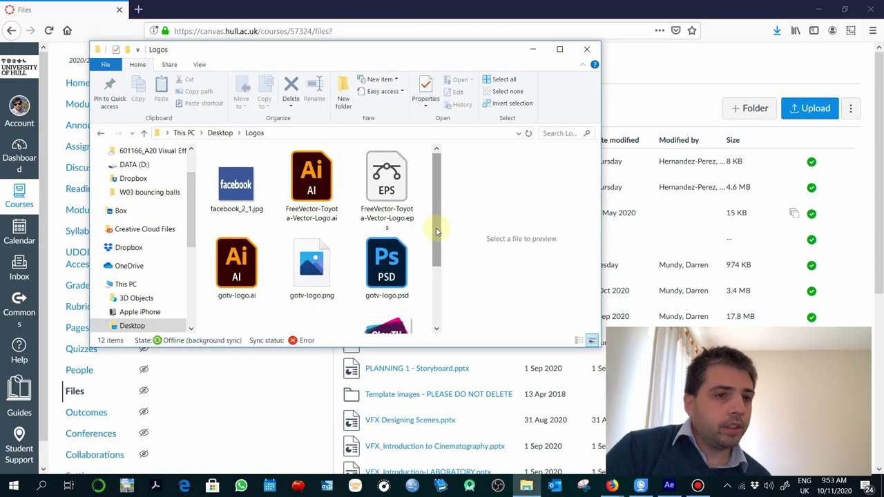
- Download Logos.zip from Canvas Files and open the extracted Logos folder on the desktop
drag(437, 232, 446, 213)
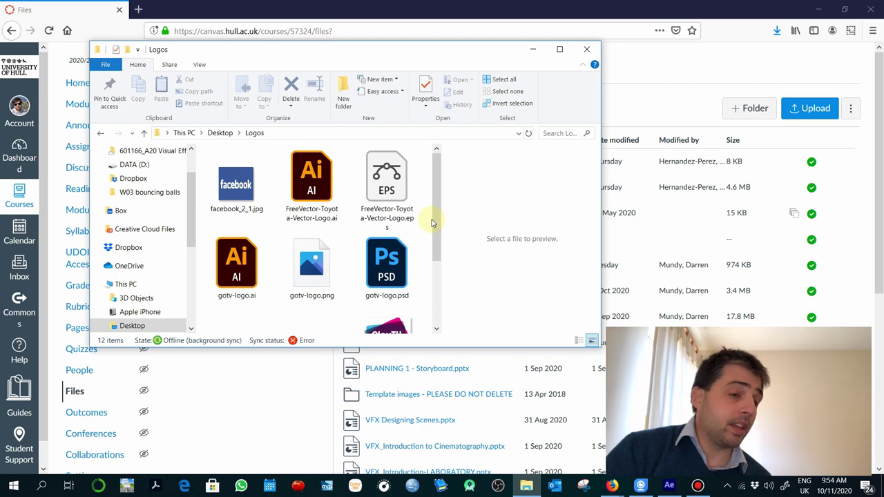
- Compare gotv-logo.png with gotv-logo.psd, then open the PSD in Photoshop with a larger channel list
click(320, 273)
click(374, 279)
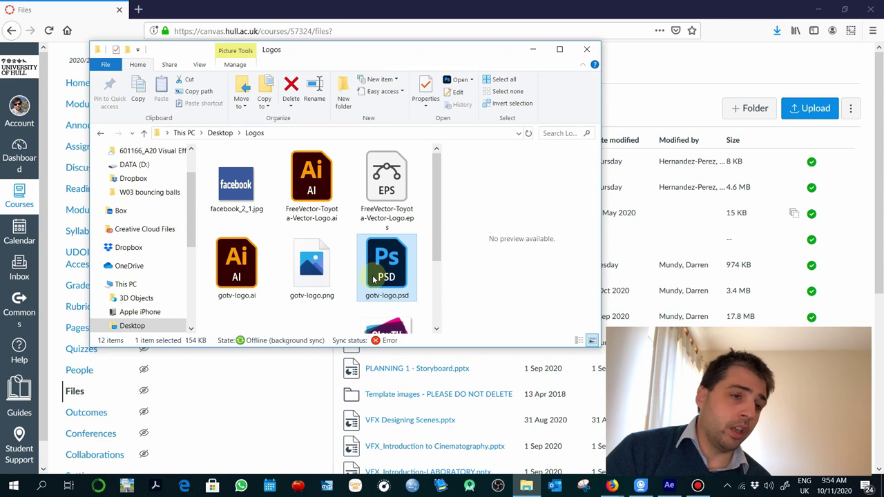
click(316, 292)
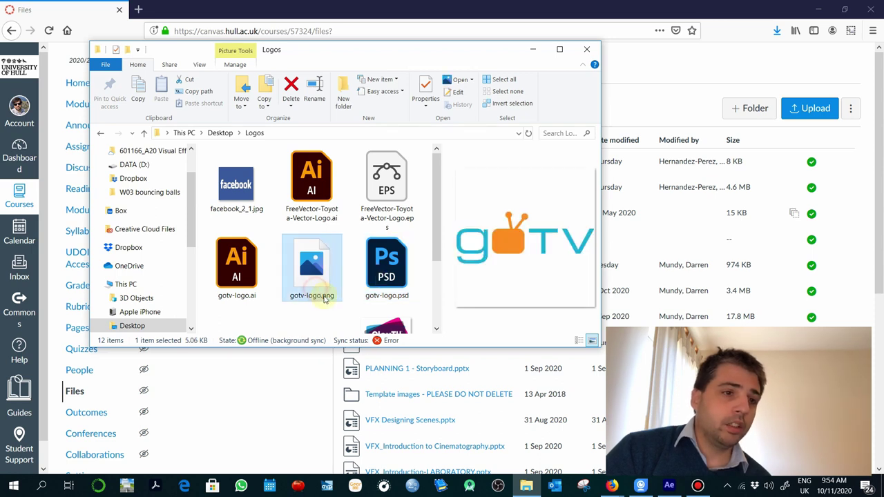
click(385, 286)
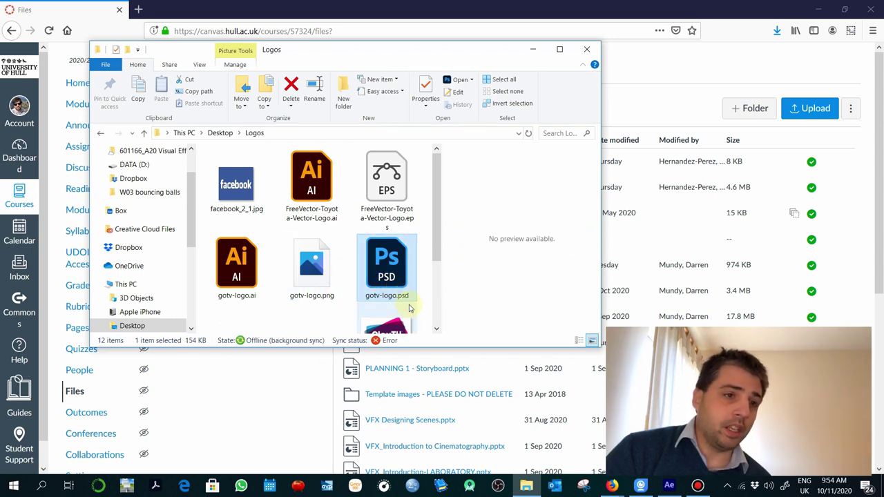
double_click(407, 259)
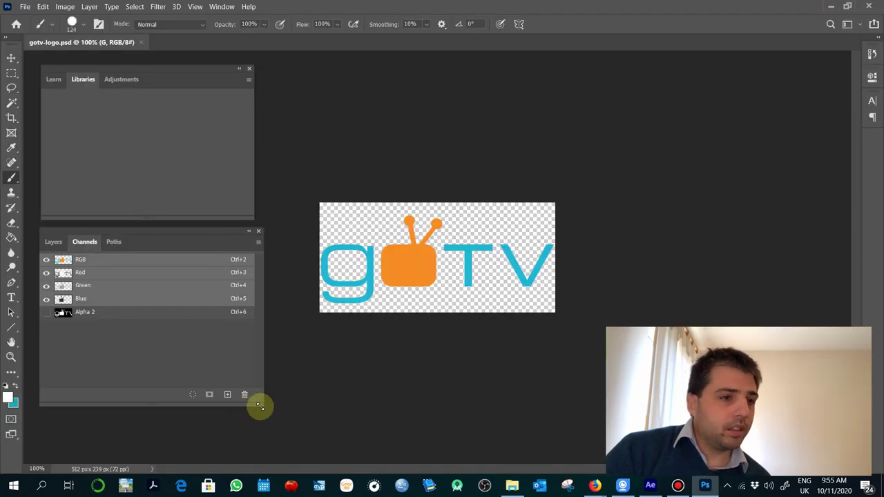
drag(259, 406, 306, 442)
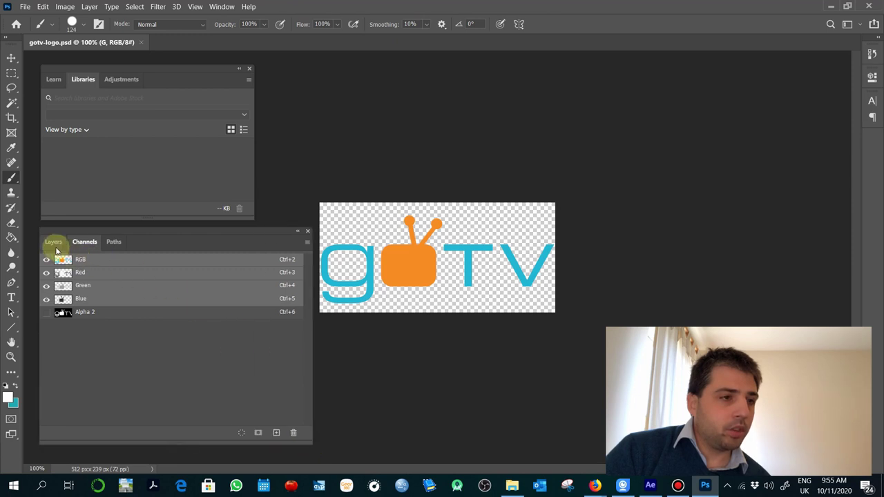
- View the Alpha 2 mask channel alone, then return to full colour and the Layers list
click(91, 315)
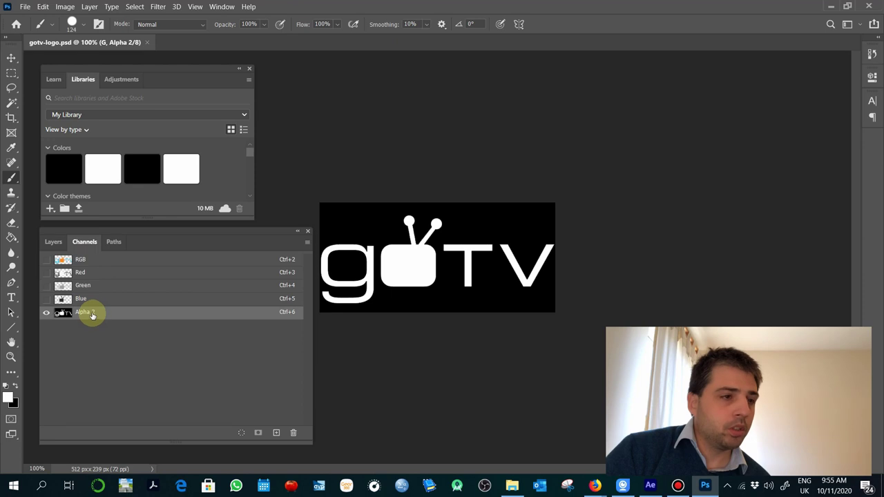
click(51, 241)
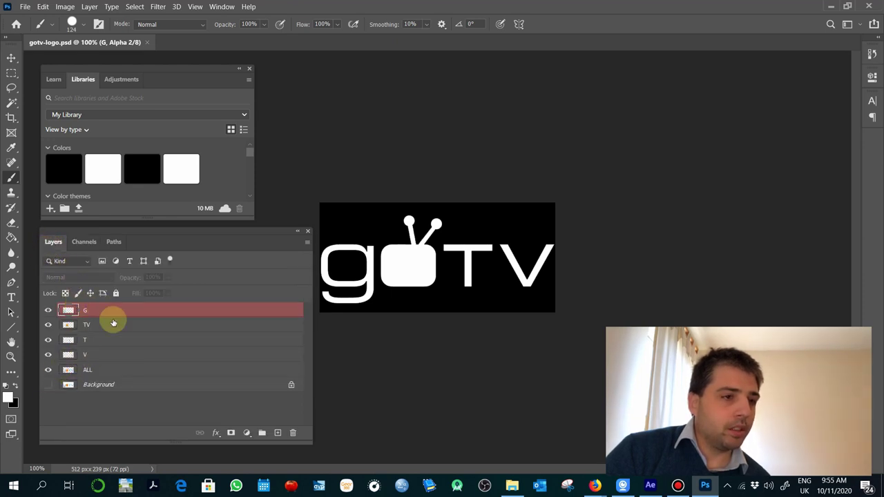
click(84, 242)
click(53, 242)
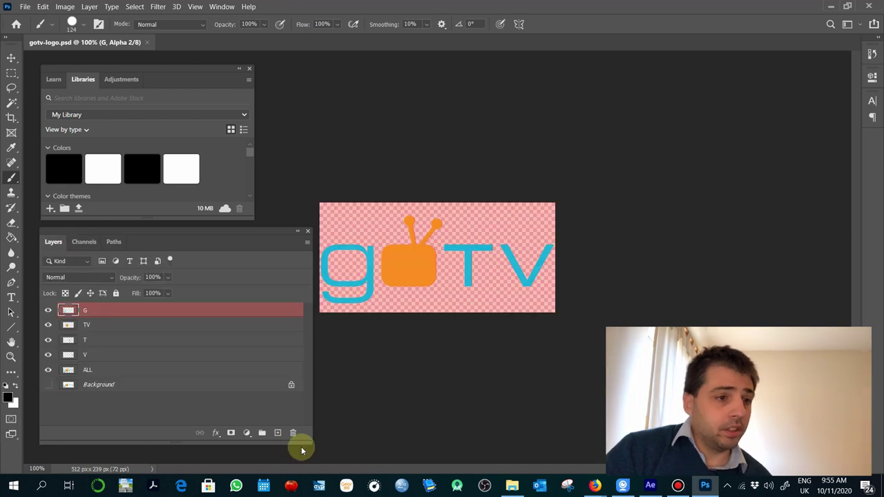
mouse_move(310, 438)
mouse_down()
mouse_move(341, 429)
mouse_move(336, 421)
mouse_move(316, 426)
mouse_up()
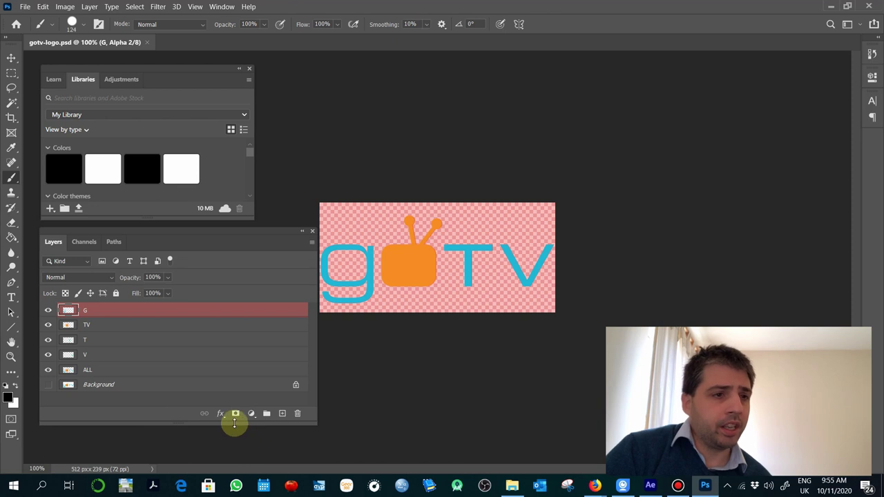
- Toggle the G, TV, T and V layers, leaving only ALL visible and selected
click(48, 311)
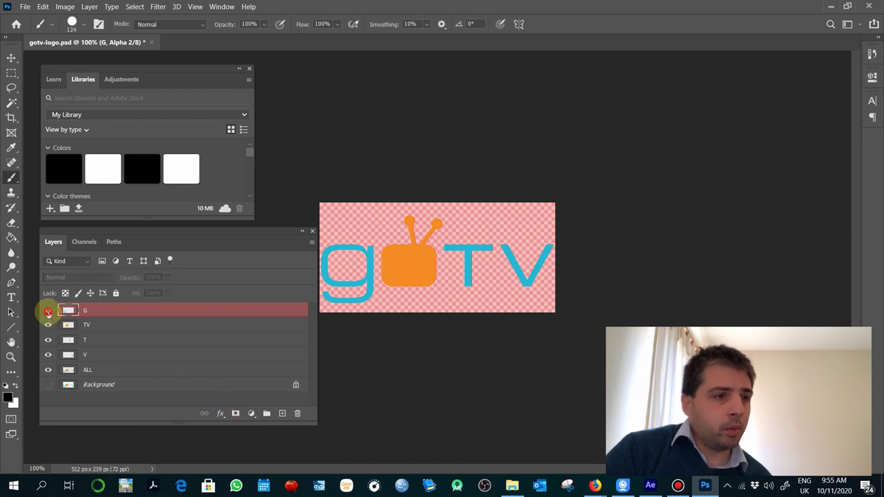
click(49, 312)
click(49, 371)
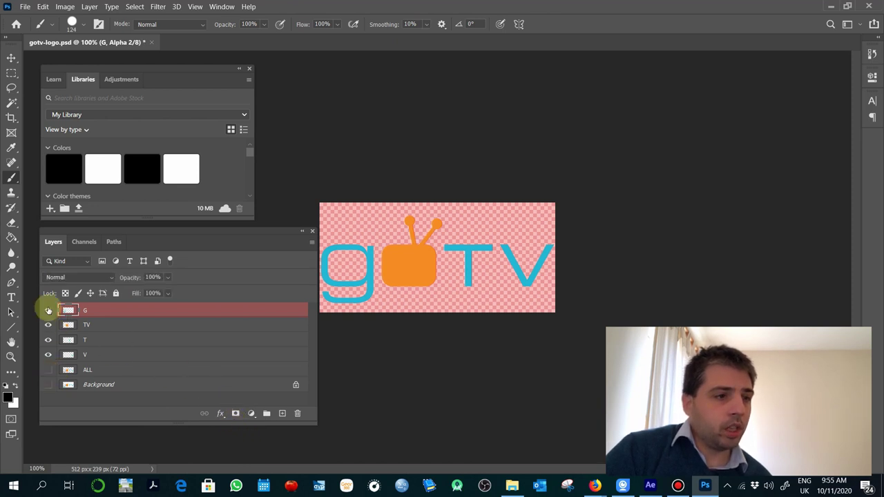
click(48, 312)
click(48, 312)
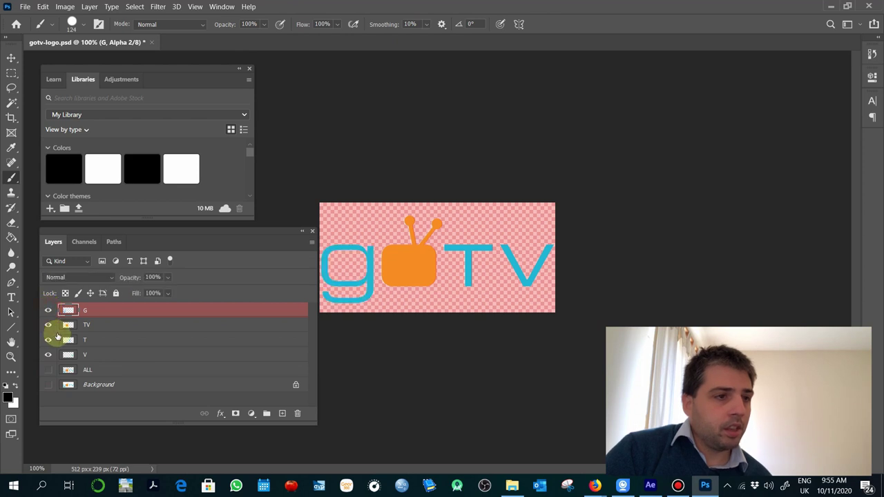
click(49, 340)
click(54, 341)
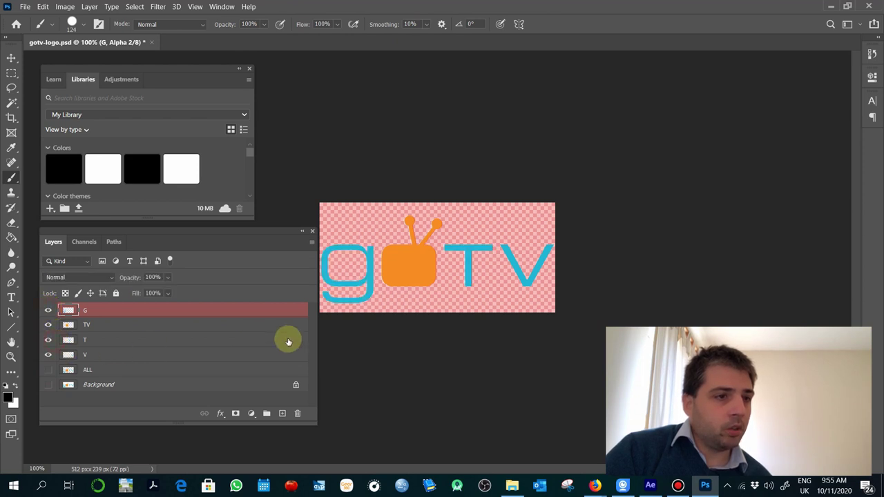
alt+click(48, 369)
click(49, 370)
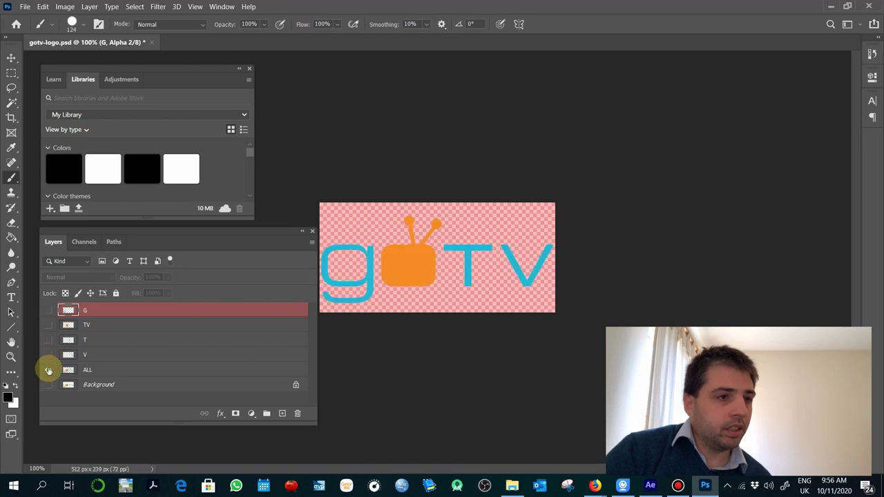
click(121, 375)
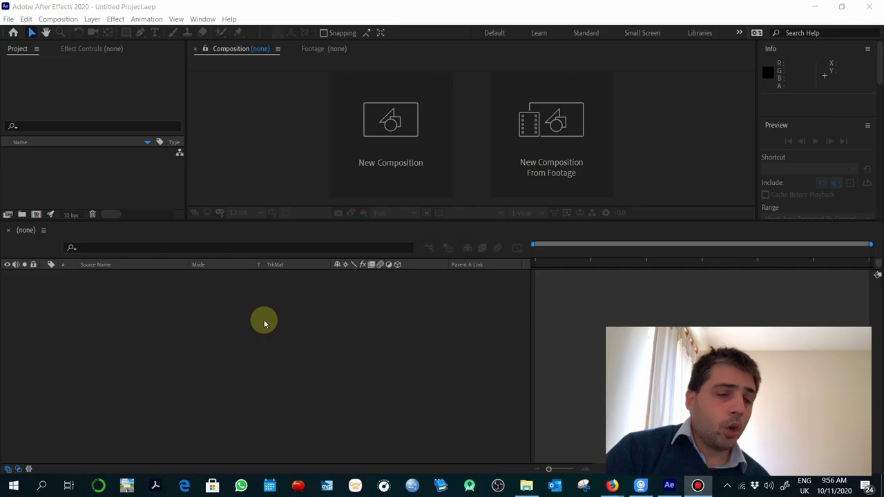
- Create Comp 1 with the HDTV 1080 25 preset: 1920×1080, 25 fps, 6 seconds
click(401, 141)
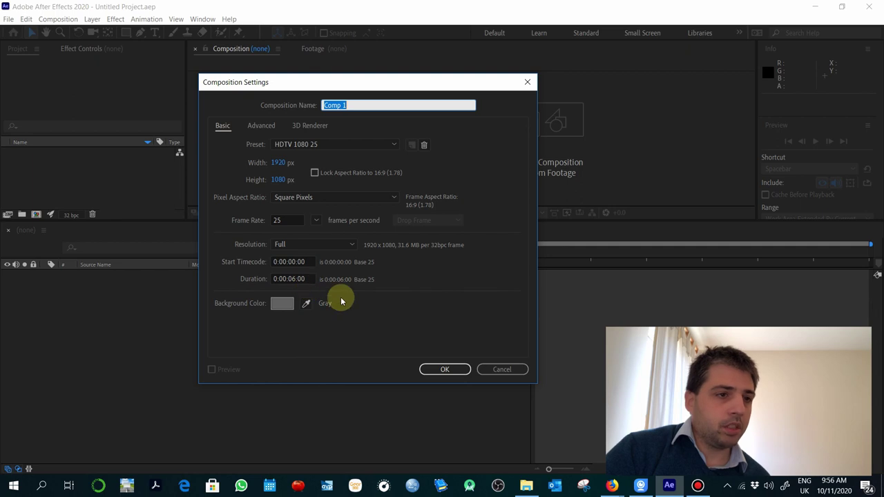
click(455, 373)
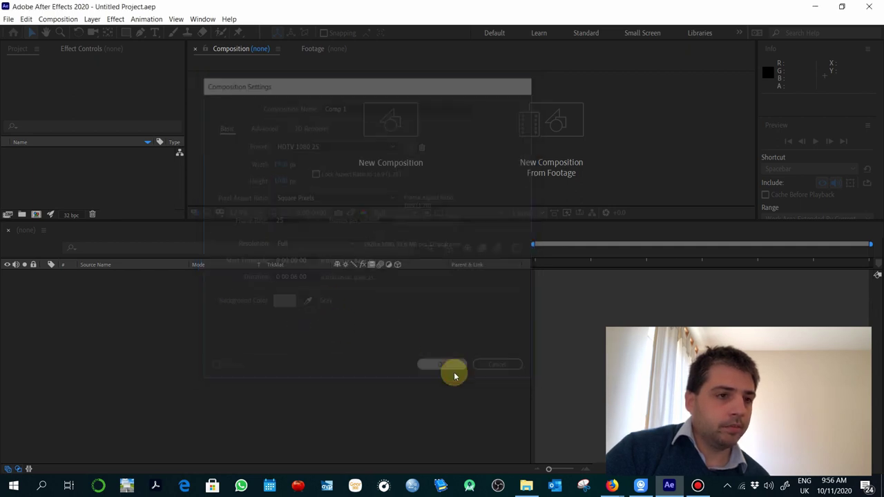
right_click(75, 182)
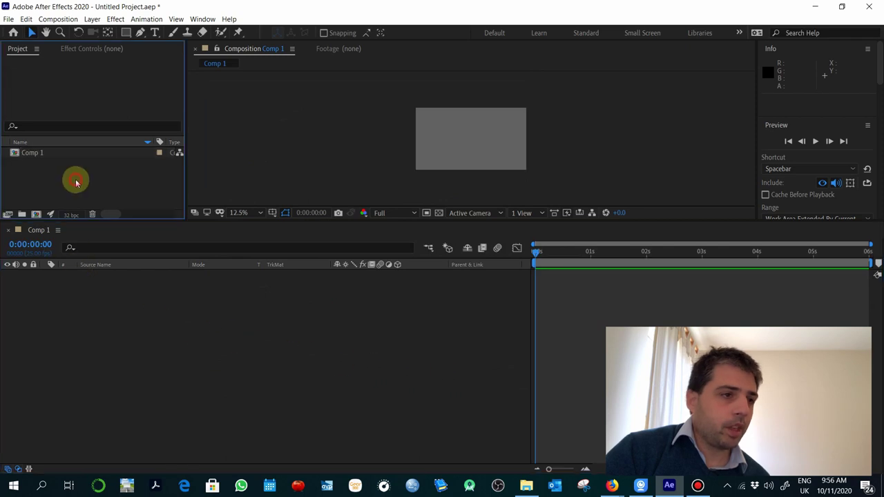
- In the Import File dialog, pick gotv-logo.psd from the Logos folder
mouse_move(122, 230)
click(241, 234)
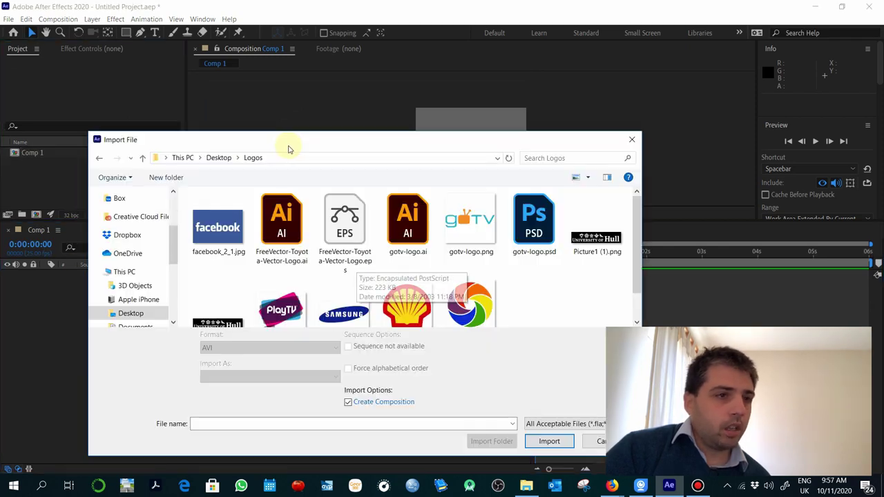
drag(286, 138, 255, 63)
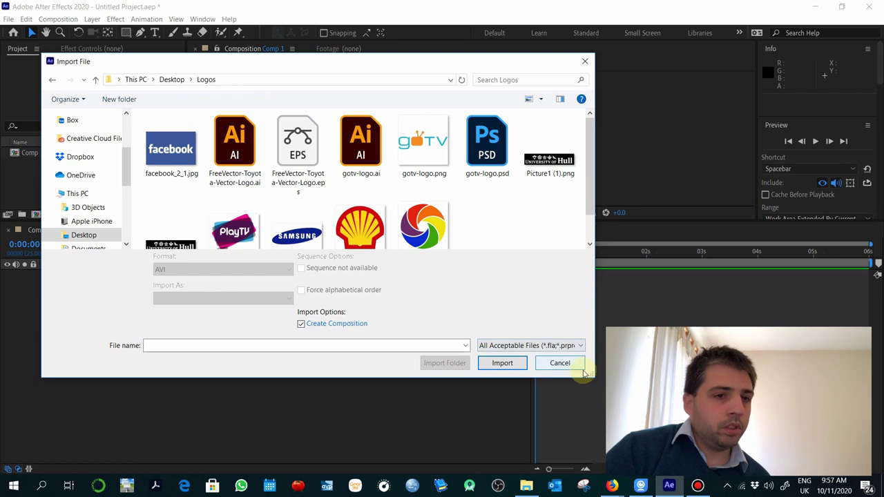
drag(592, 377, 589, 456)
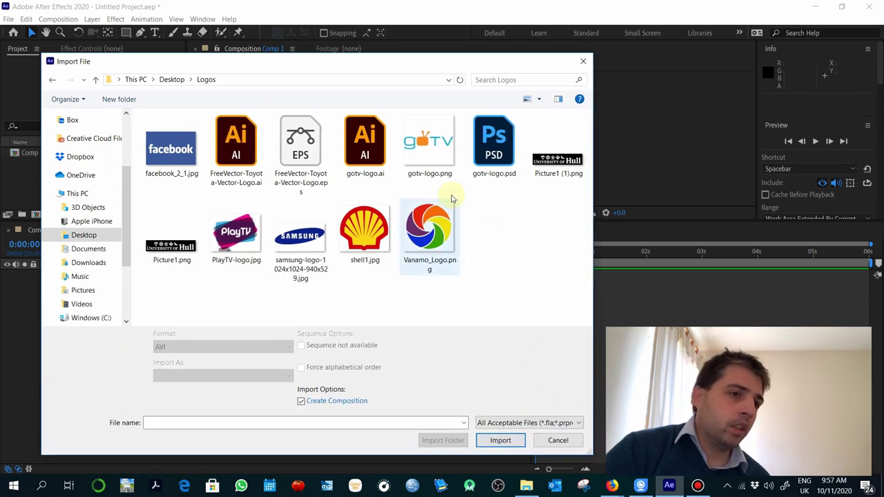
click(434, 161)
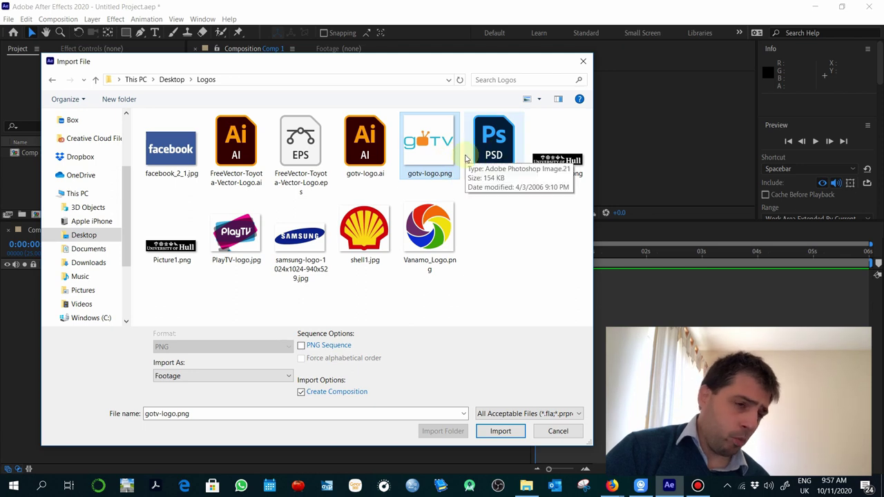
click(507, 169)
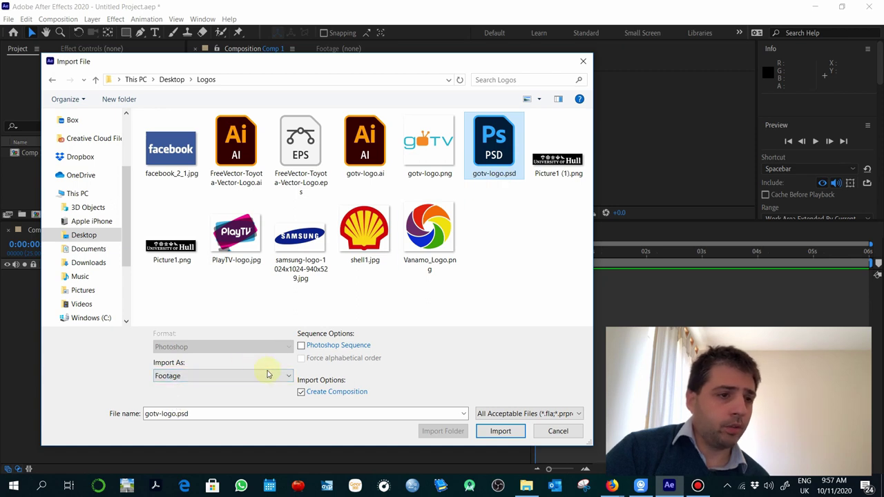
- Import gotv-logo.psd as a Composition with Editable Layer Styles
click(204, 381)
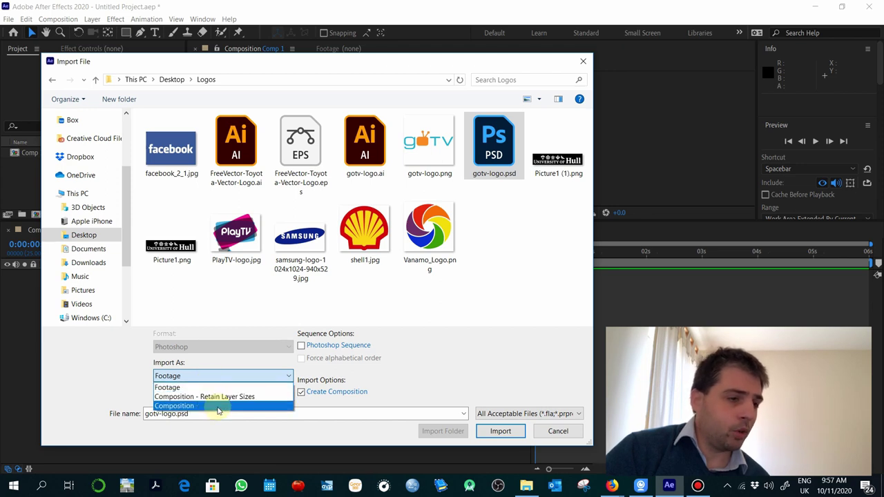
click(218, 410)
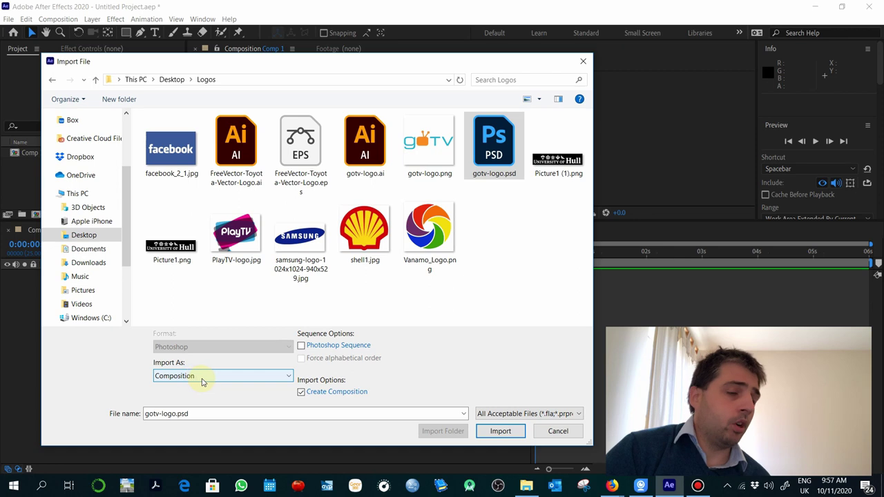
click(205, 382)
click(212, 404)
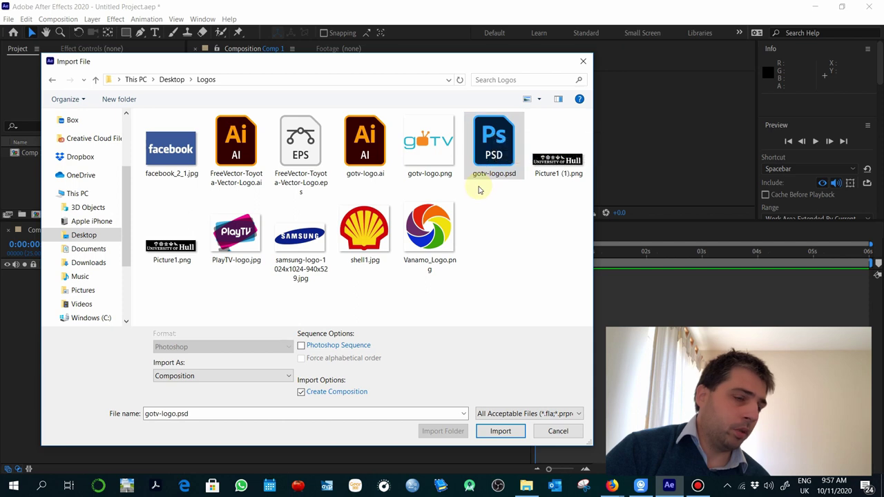
click(496, 429)
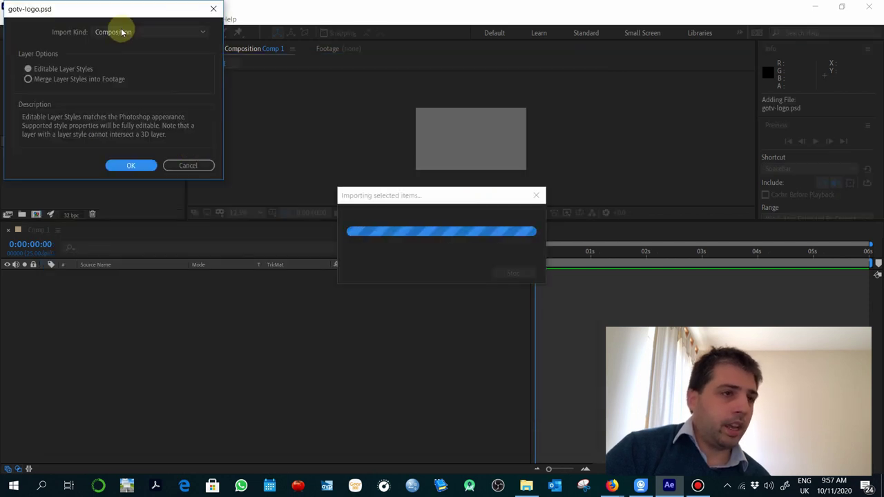
click(139, 169)
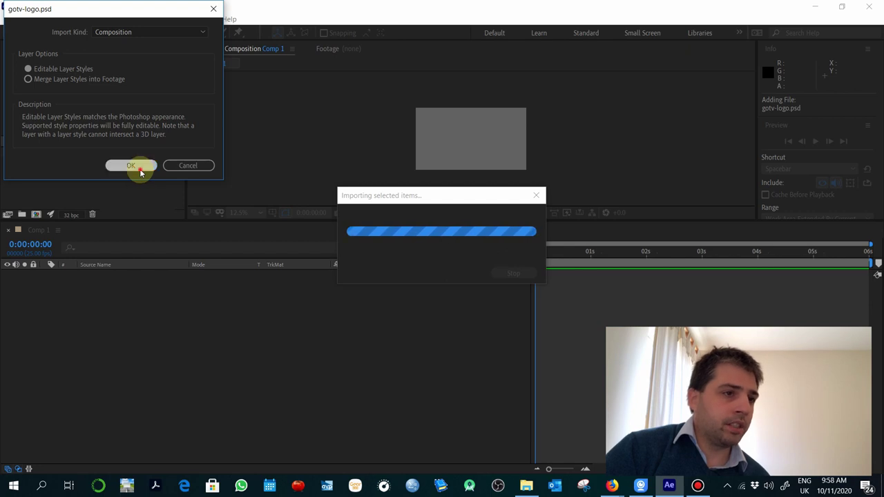
click(173, 312)
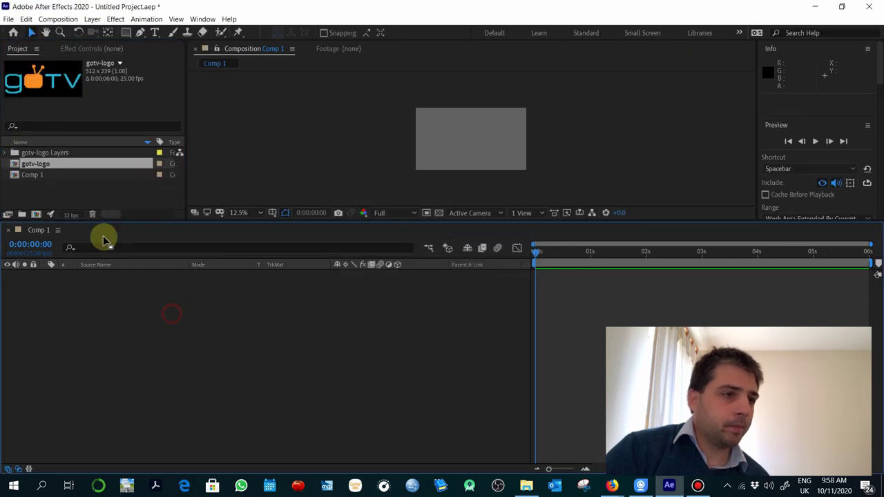
- Open the gotv-logo comp, scrub its animation, and solo the TV and V layers to inspect them
mouse_move(67, 161)
mouse_down()
mouse_move(9, 165)
mouse_move(30, 173)
mouse_up()
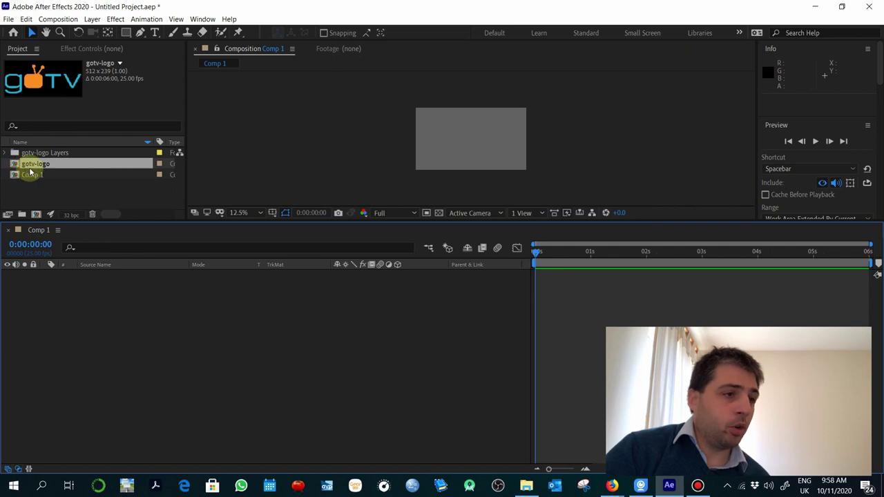
double_click(31, 169)
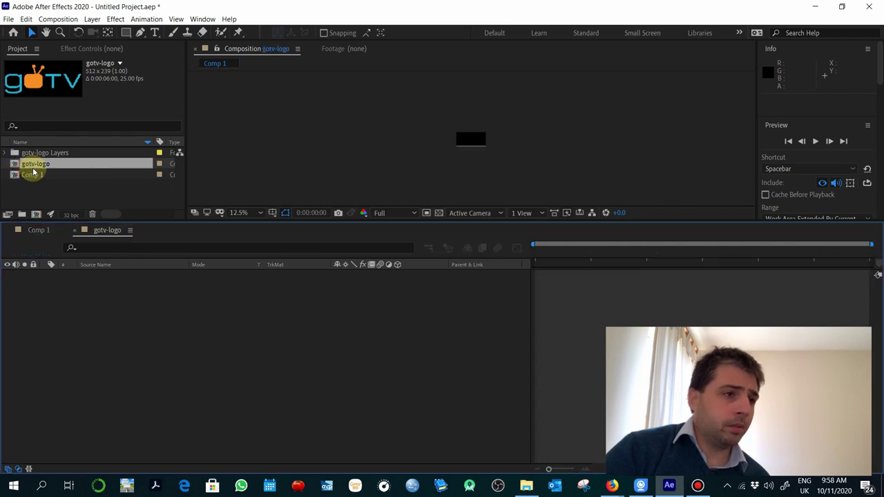
click(558, 257)
drag(558, 260, 664, 257)
key(Home)
scroll(471, 151, up, 6)
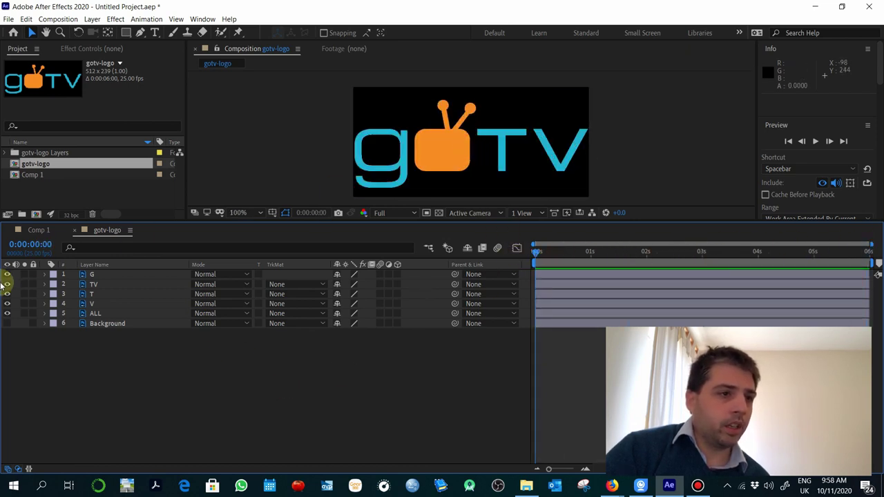
click(24, 284)
click(24, 284)
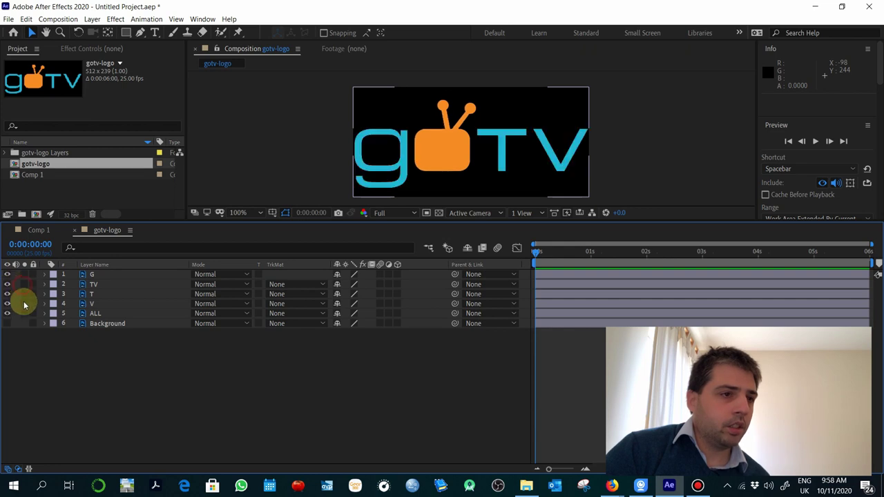
click(24, 303)
click(24, 304)
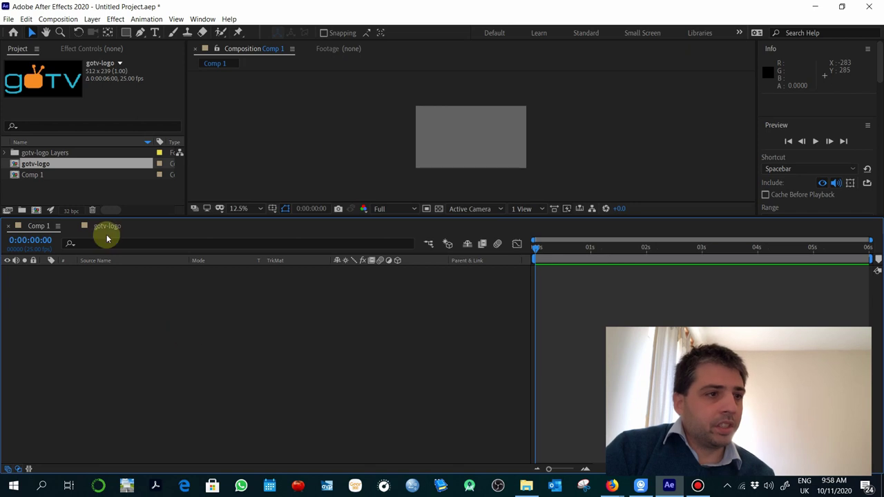
- Rename Comp 1 to FINAL and make its timeline active
click(45, 175)
right_click(49, 175)
click(142, 335)
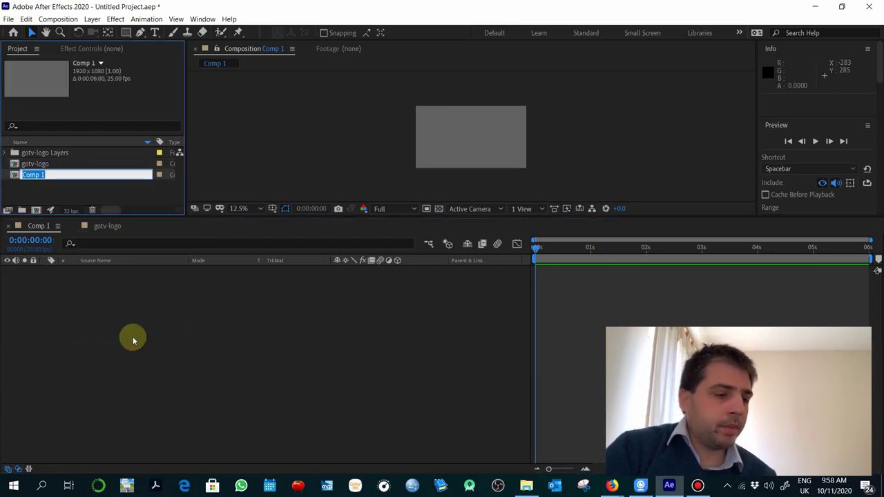
text(FINAL)
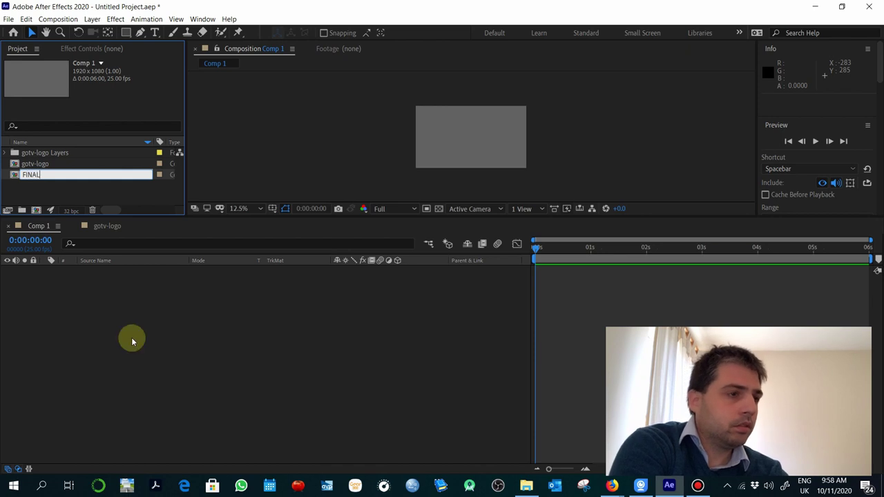
key(Return)
click(137, 347)
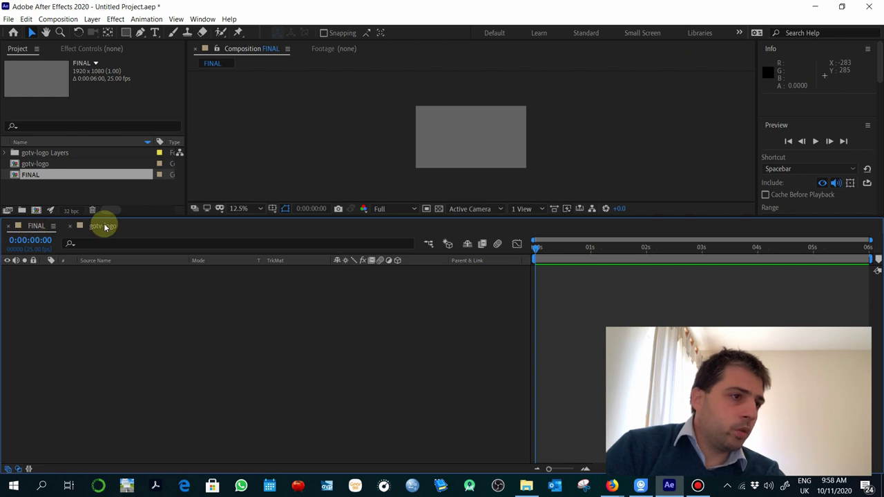
- Add the gotv-logo comp as a layer in the FINAL timeline
drag(38, 166, 109, 297)
drag(597, 256, 558, 257)
scroll(507, 156, up, 2)
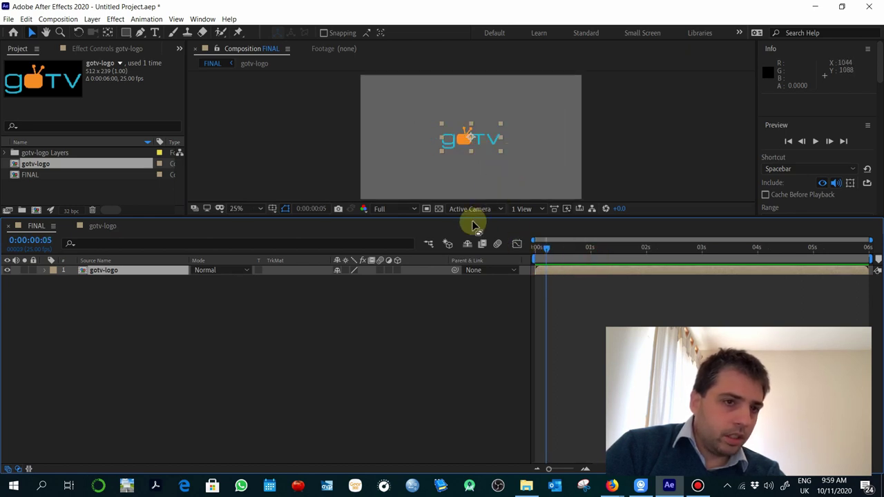
drag(473, 218, 464, 253)
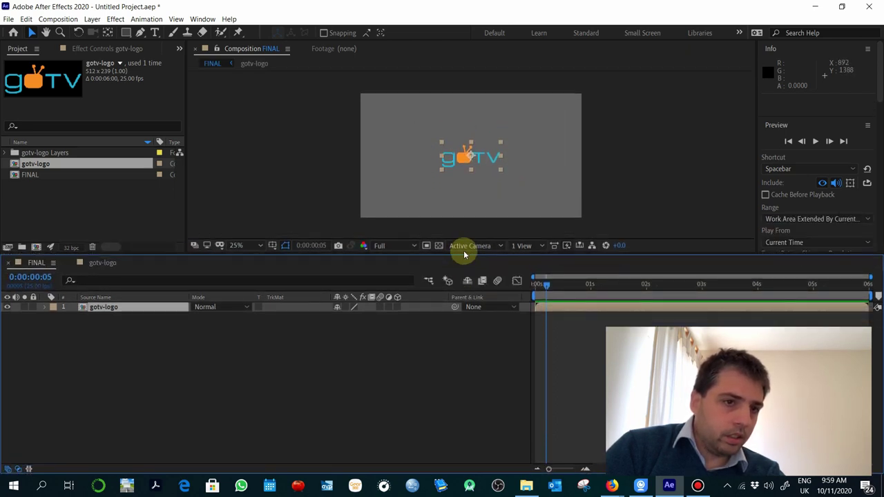
scroll(479, 178, up, 2)
scroll(479, 178, down, 2)
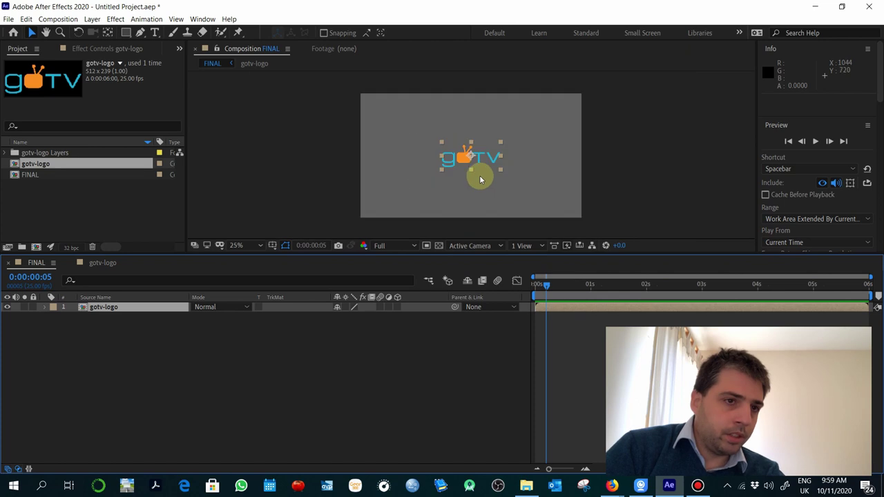
- Scale the gotv-logo layer to 181%, preview it, then go back to the gotv-logo comp
click(97, 308)
key(s)
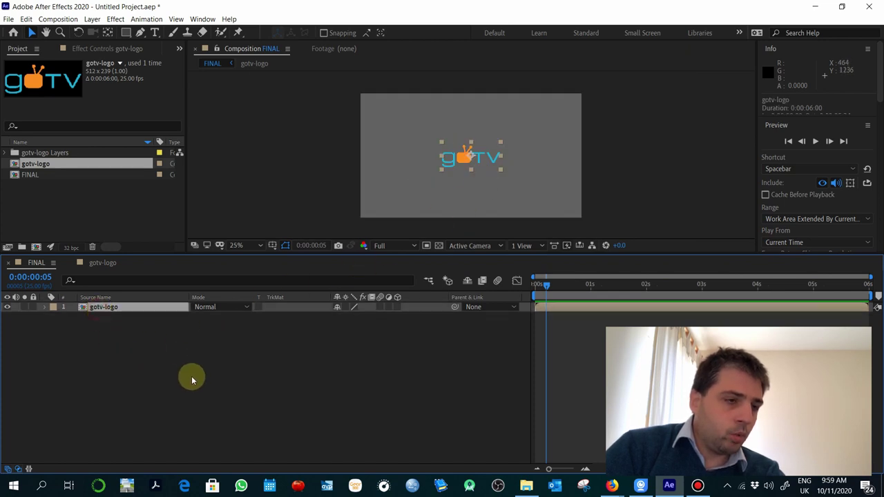
drag(365, 316, 419, 322)
drag(592, 282, 523, 282)
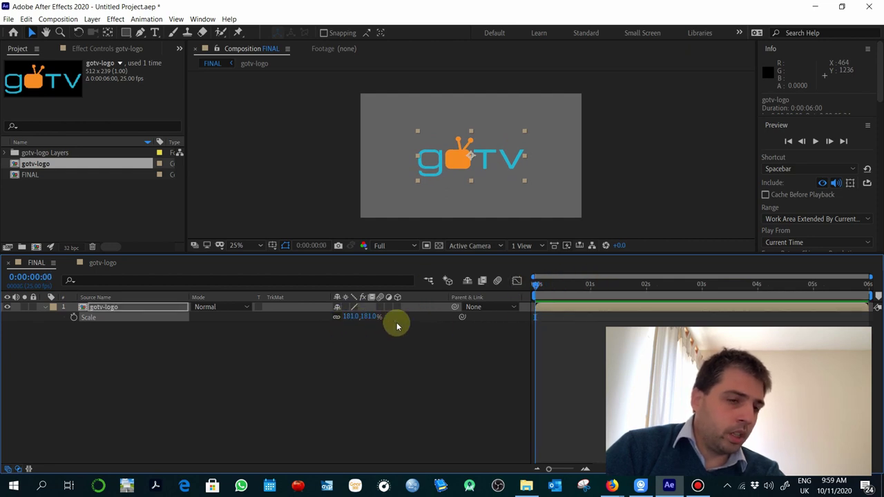
drag(560, 285, 529, 283)
click(270, 373)
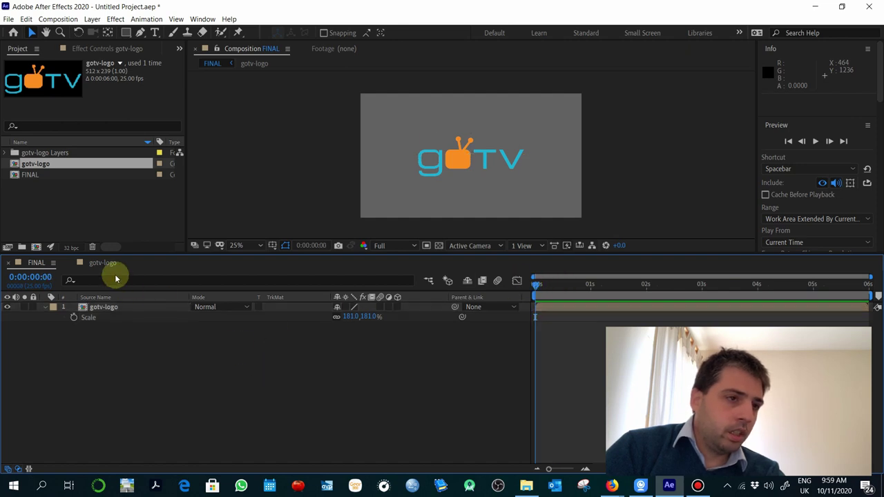
mouse_move(584, 287)
mouse_down()
mouse_move(681, 289)
mouse_move(599, 286)
mouse_up()
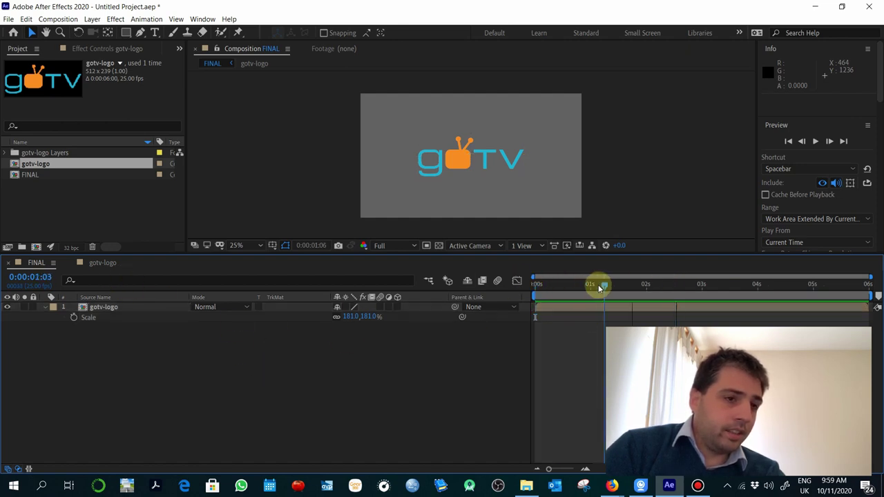
click(110, 311)
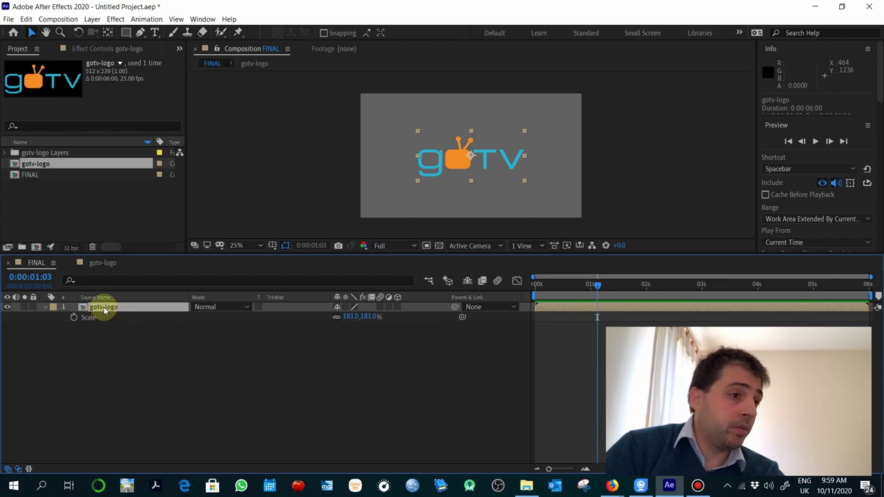
click(114, 351)
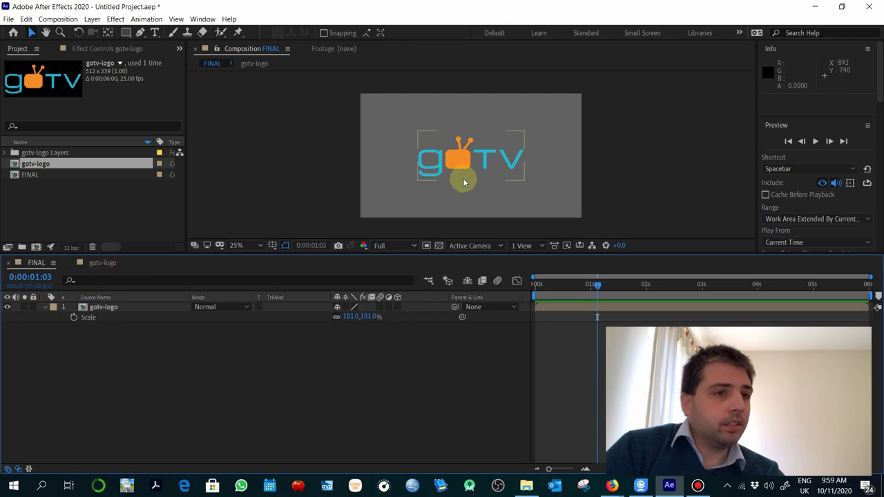
click(103, 263)
drag(592, 282, 493, 280)
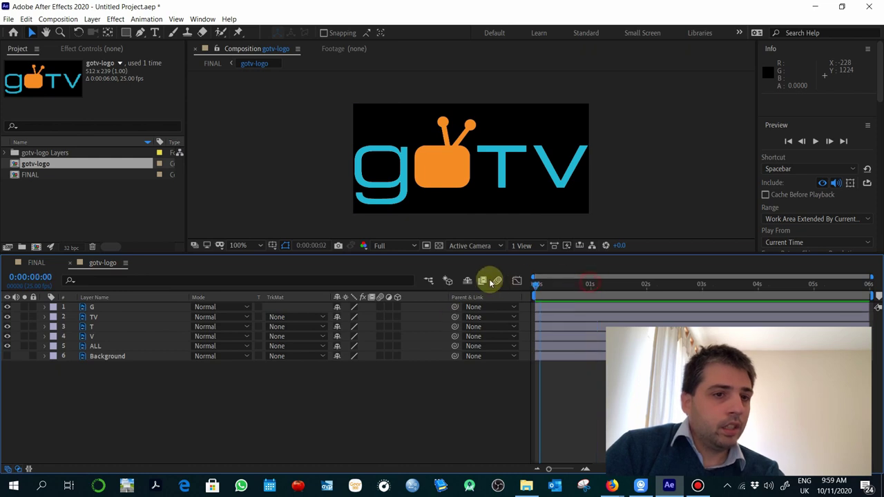
- Add Position keyframes to the TV layer at 1s and at 0s
click(591, 285)
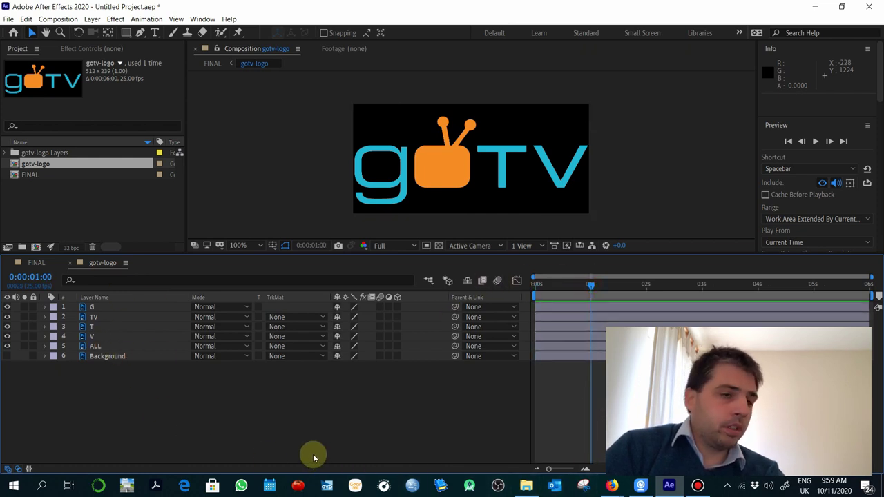
click(114, 355)
click(113, 319)
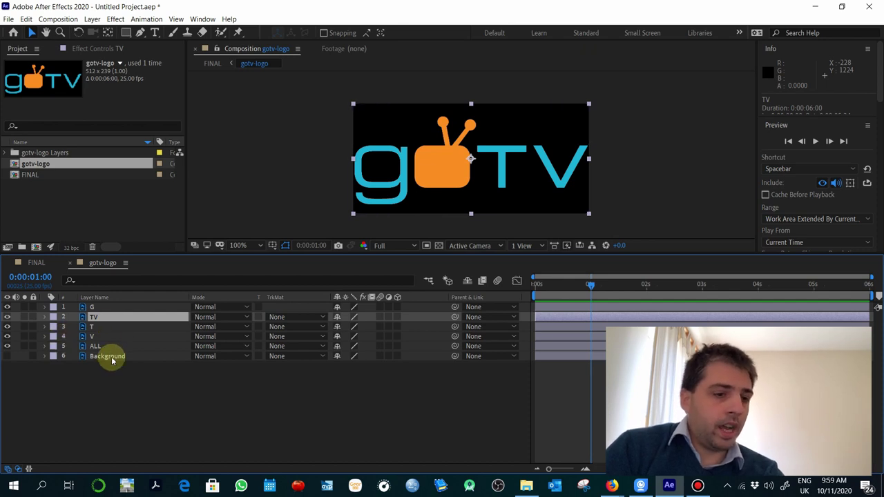
key(p)
click(75, 327)
drag(567, 285, 515, 279)
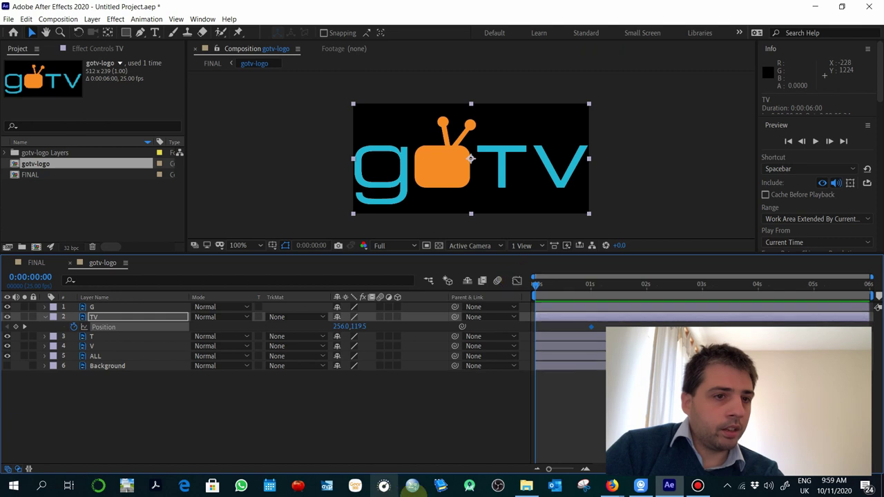
click(16, 327)
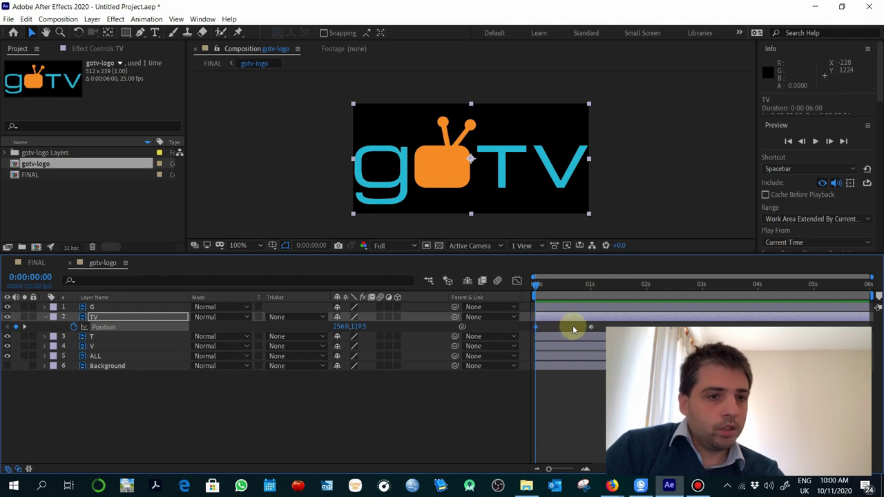
- Move the second Position keyframe to about frame 10 and select the first keyframe
drag(589, 328, 554, 330)
click(554, 284)
mouse_move(556, 288)
mouse_down()
mouse_move(526, 287)
mouse_move(544, 287)
mouse_up()
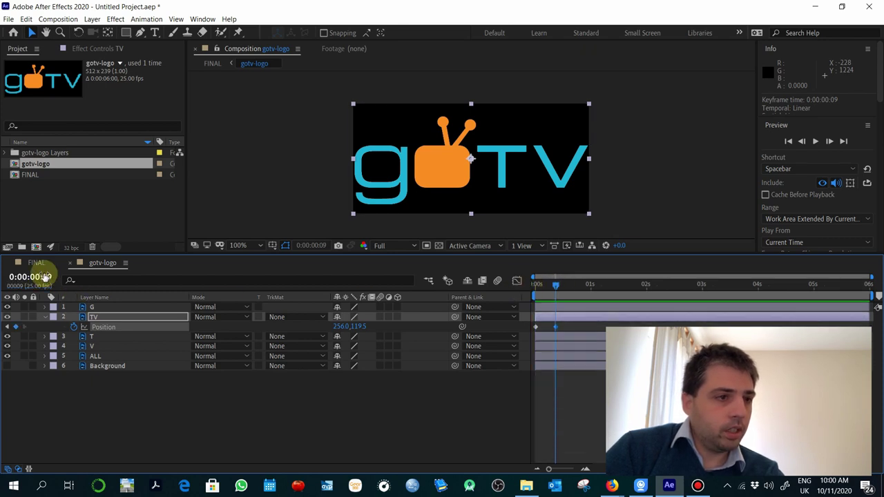
drag(561, 287, 562, 287)
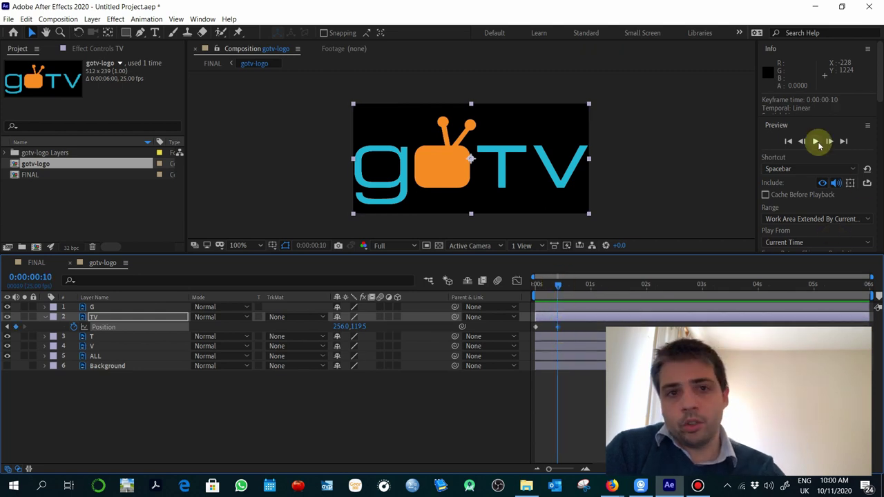
click(805, 143)
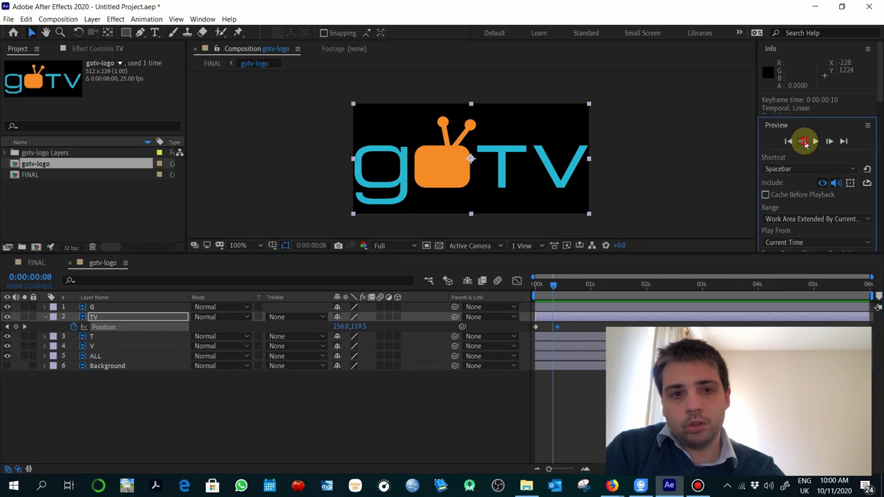
click(805, 142)
click(831, 142)
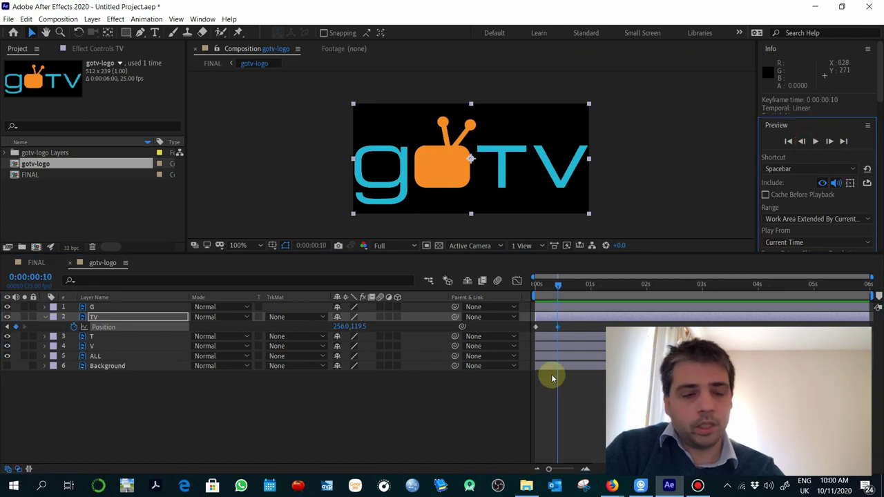
click(574, 326)
click(537, 327)
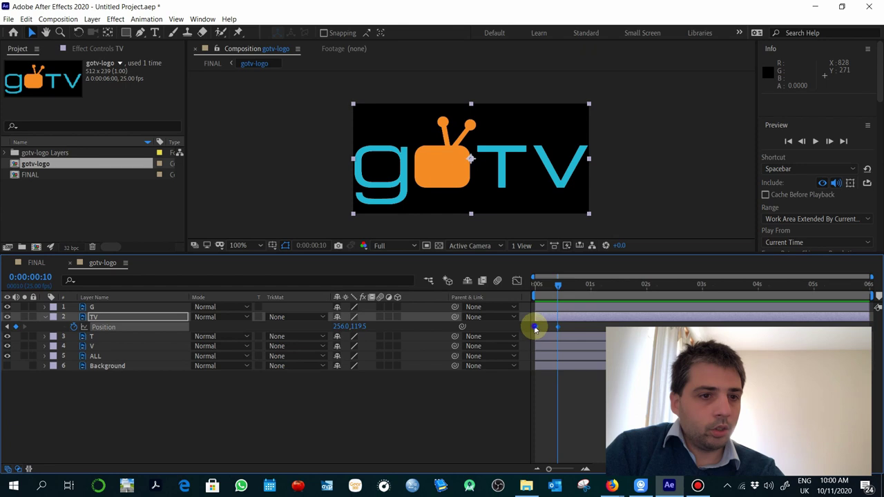
- Apply Easy Ease to the first Position keyframe and play back the TV animation
right_click(536, 328)
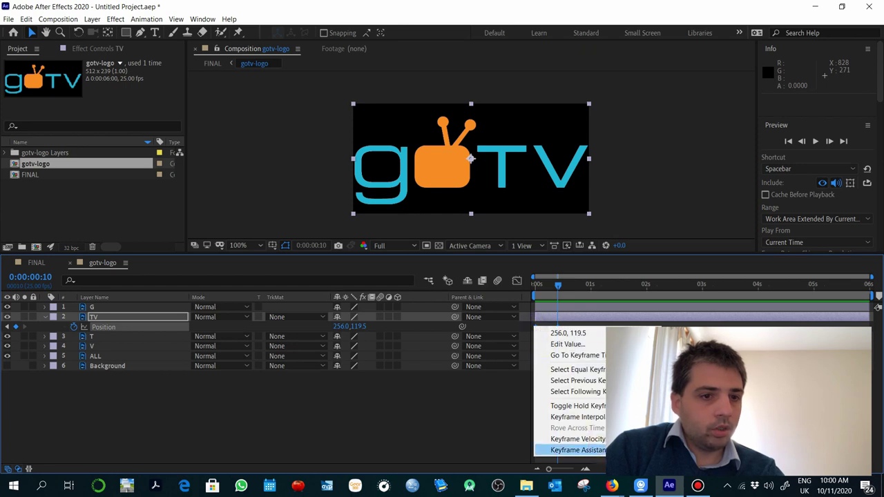
key(ctrl+shift+F9)
drag(556, 285, 515, 286)
key(space)
click(558, 286)
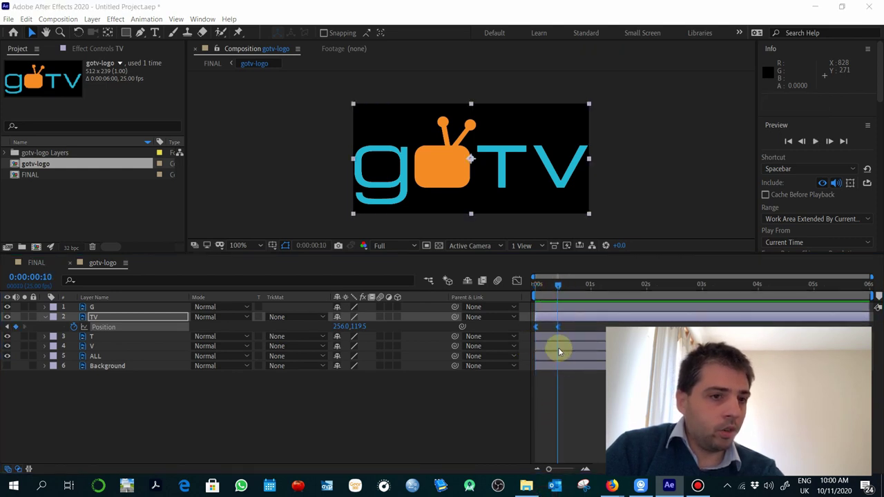
click(558, 327)
click(557, 328)
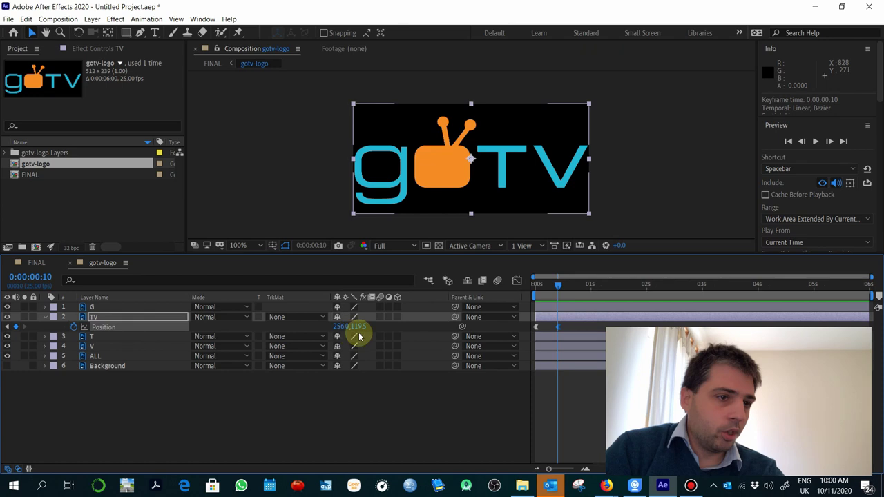
- Set the TV layer's starting Position at 0s to 255.0,-74.5
click(9, 326)
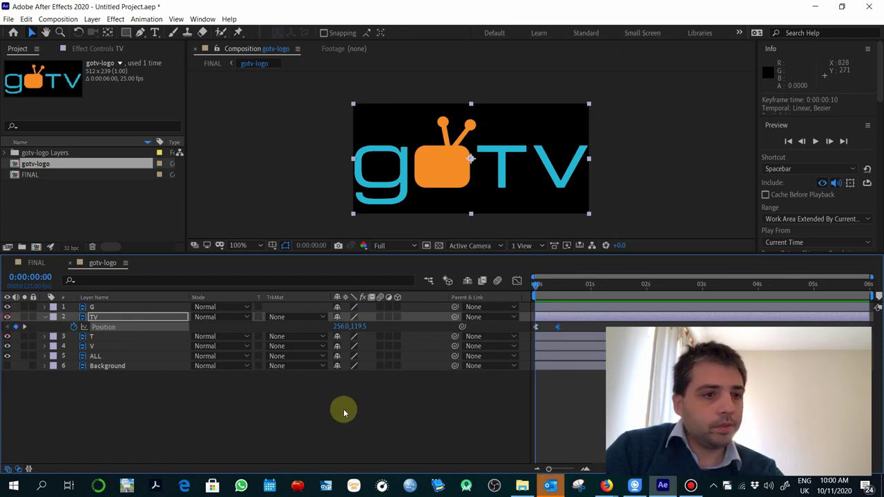
drag(331, 326, 245, 331)
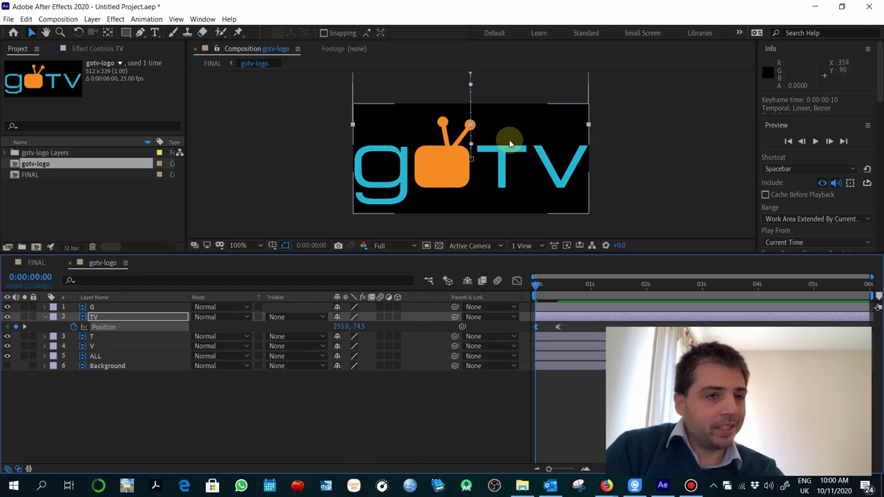
click(107, 356)
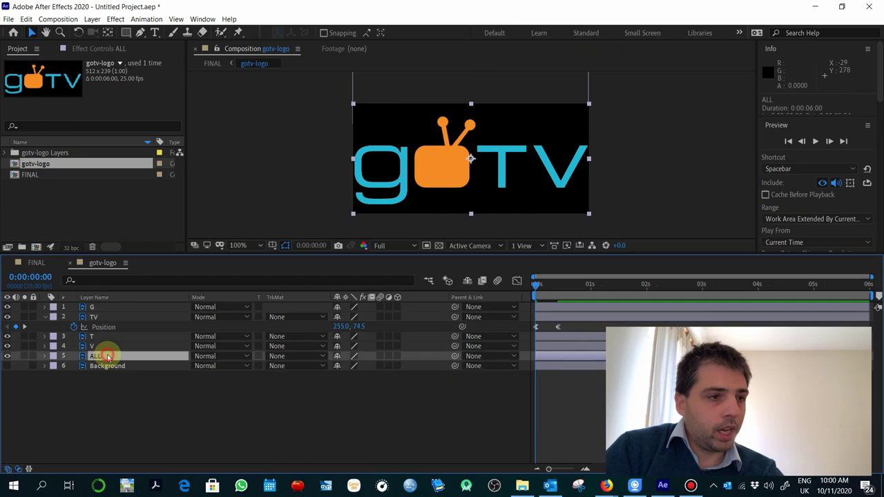
- Toggle the ALL layer's visibility and enlarge the preview panels
click(8, 360)
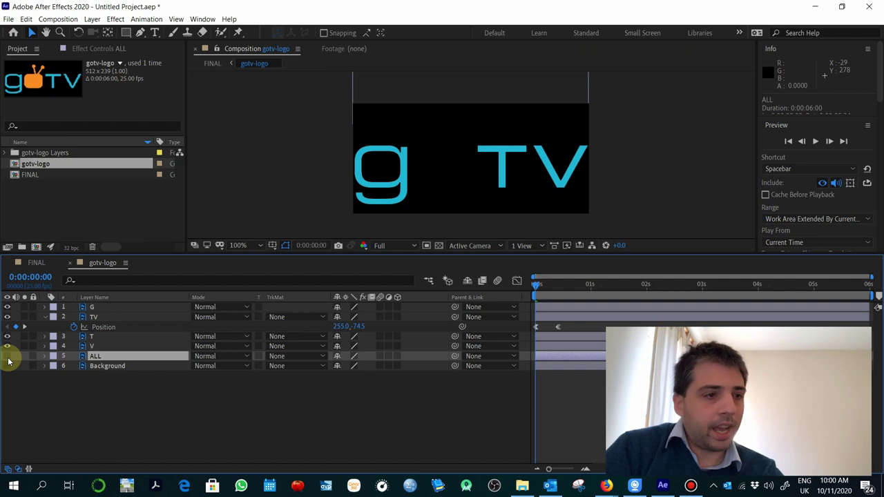
click(8, 357)
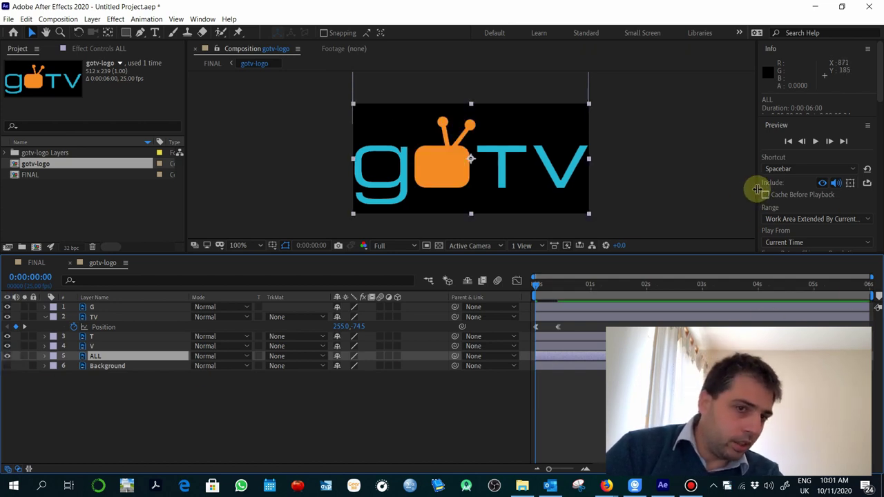
drag(757, 190, 585, 192)
drag(640, 254, 631, 282)
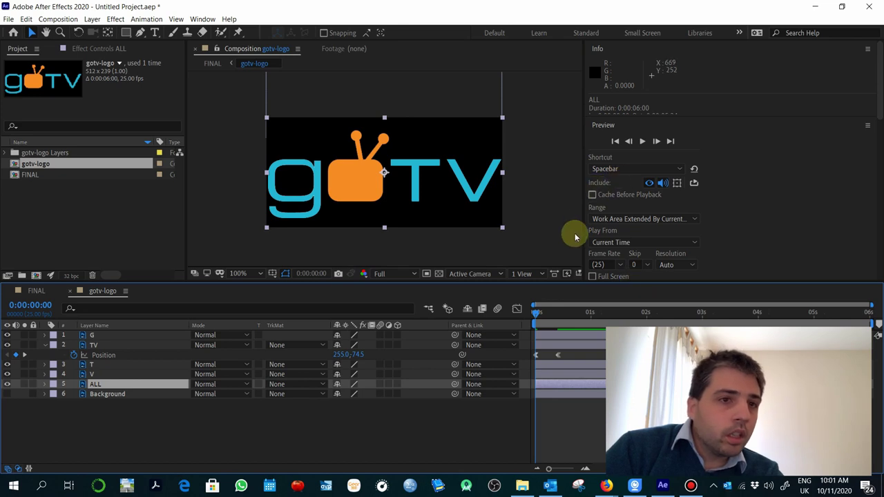
- Apply Color Balance (HLS) from Effects & Presets to the ALL layer with Saturation -100
click(203, 18)
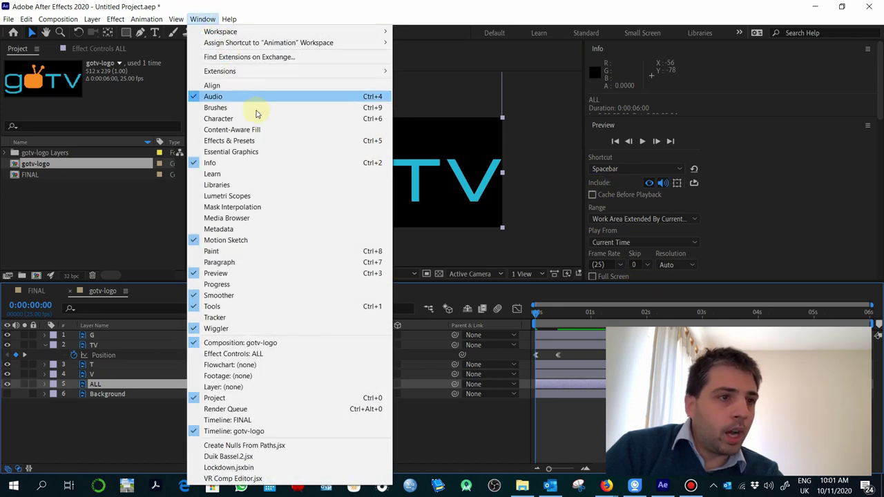
click(267, 141)
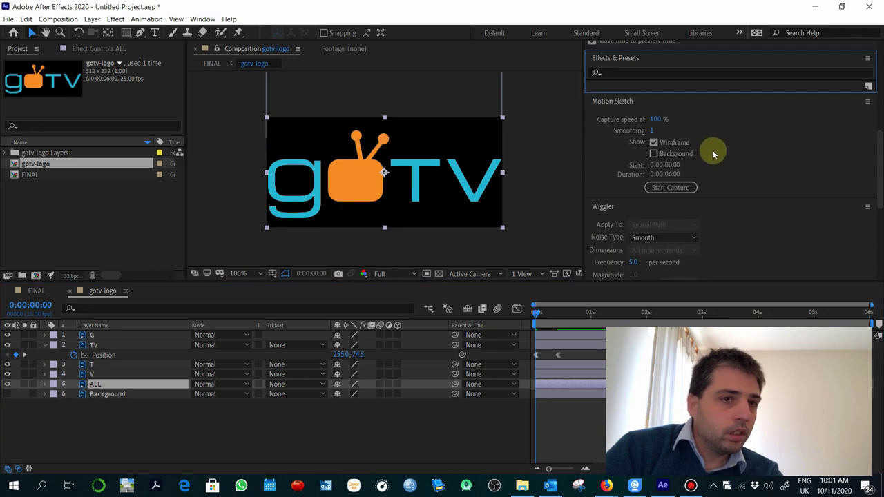
click(679, 73)
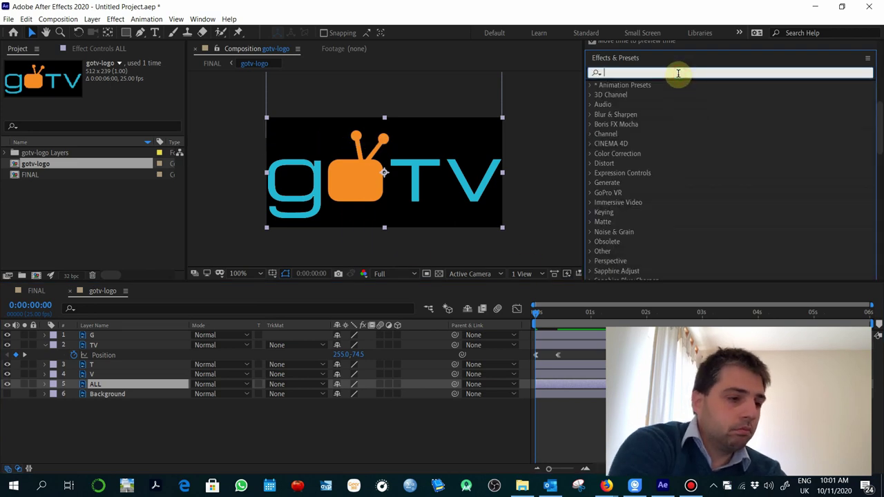
text(HLS)
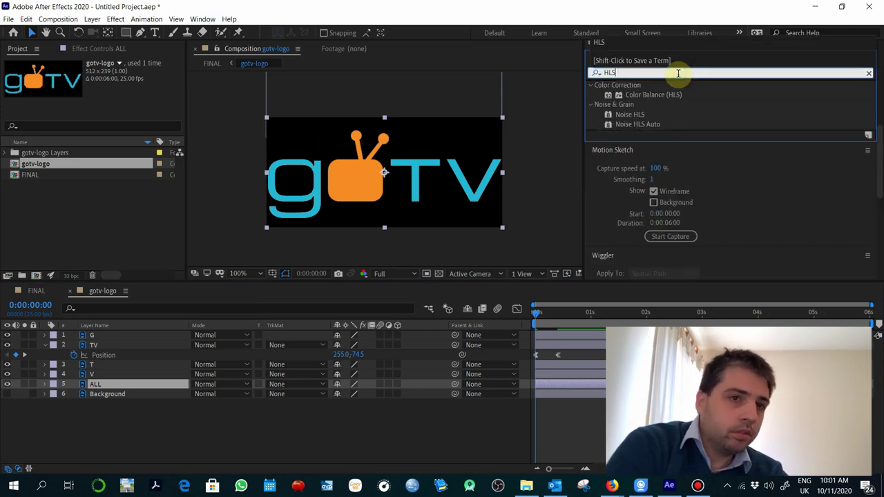
click(676, 96)
drag(665, 99, 186, 383)
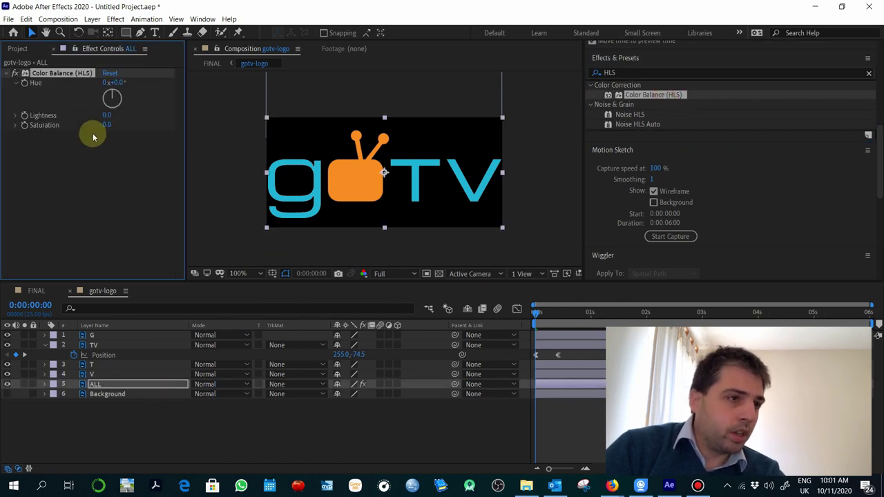
drag(106, 126, 2, 119)
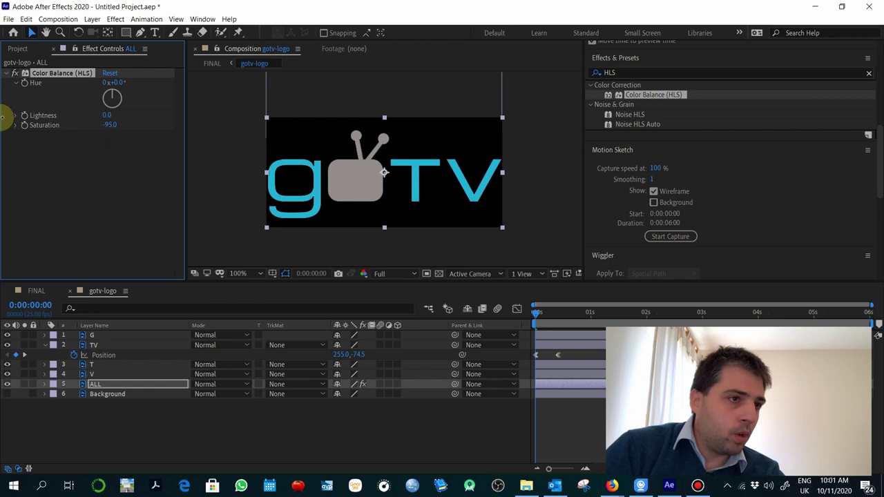
drag(109, 125, 55, 127)
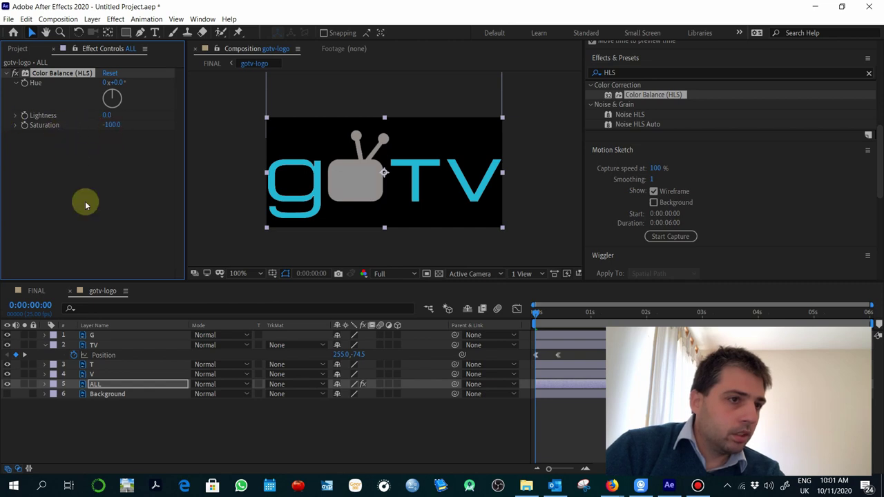
click(154, 426)
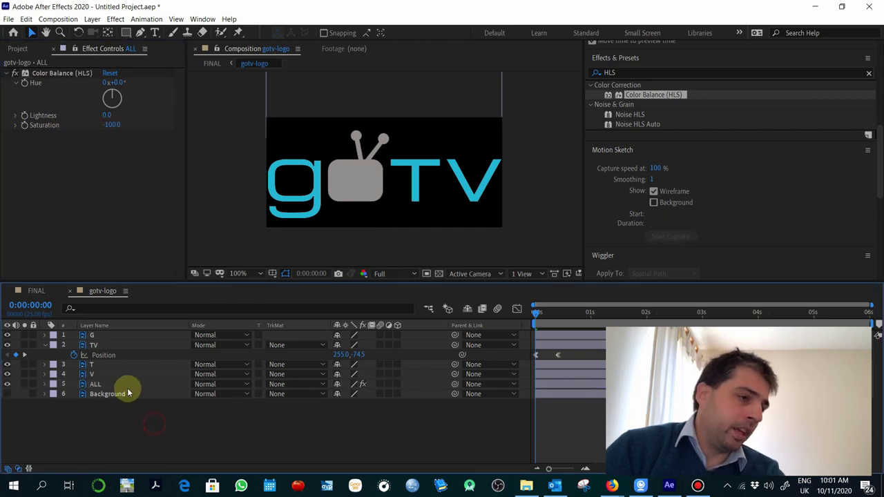
click(110, 385)
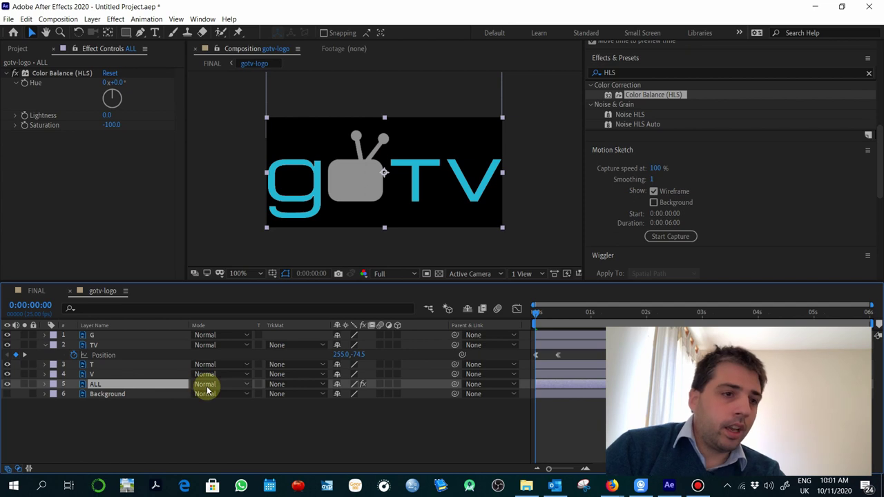
click(223, 424)
click(94, 384)
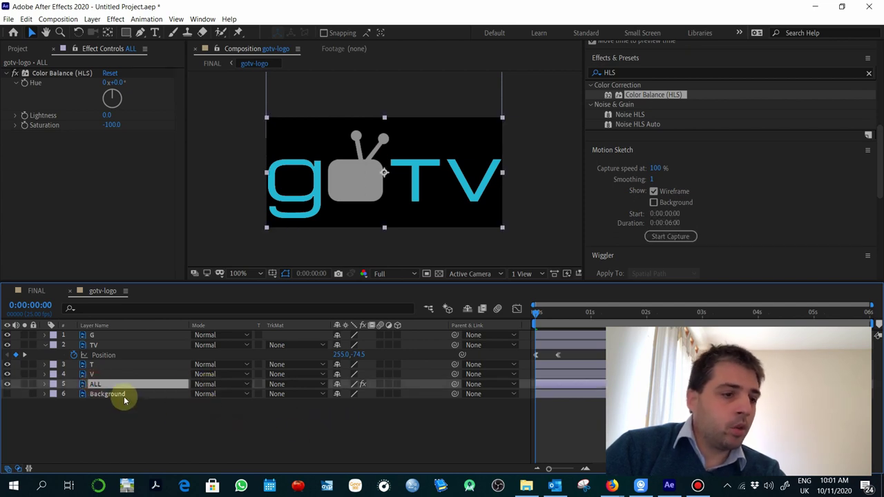
- Lower the ALL layer's opacity to 54% and play the animation to check it
key(t)
drag(339, 398, 308, 398)
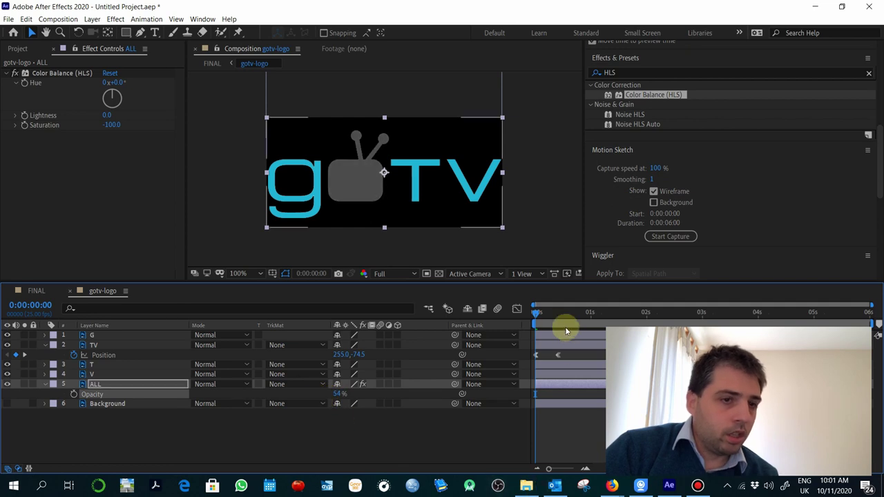
drag(543, 315, 470, 312)
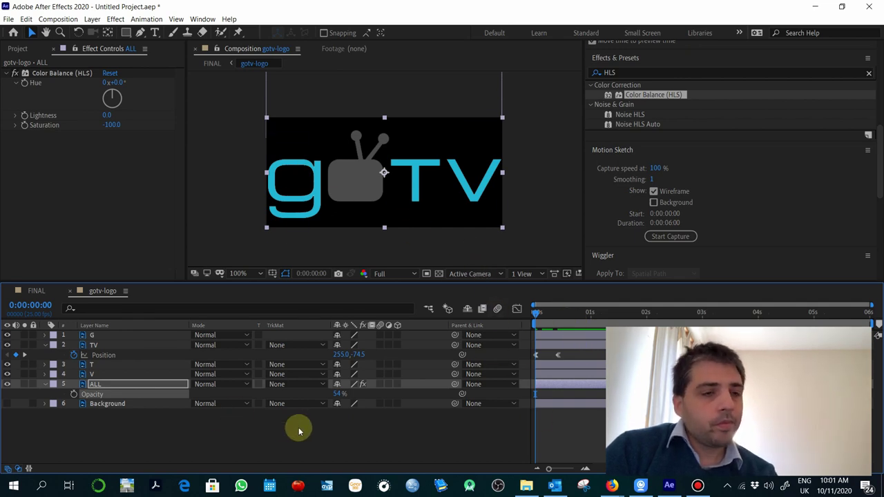
key(space)
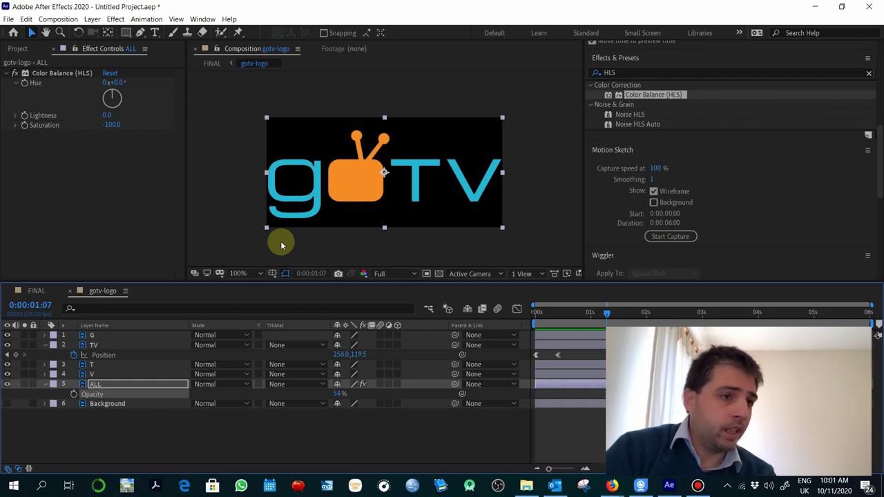
click(99, 375)
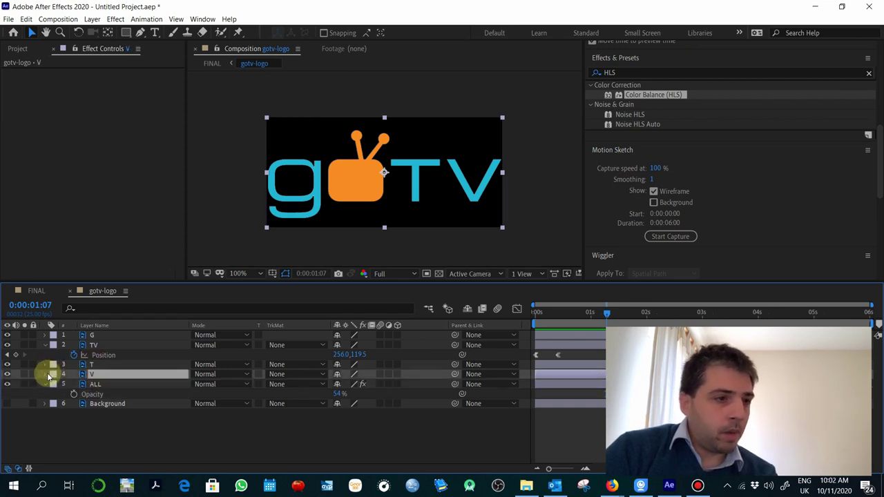
- Rotate the V layer to -20° and move it to position 190,119.5
click(45, 375)
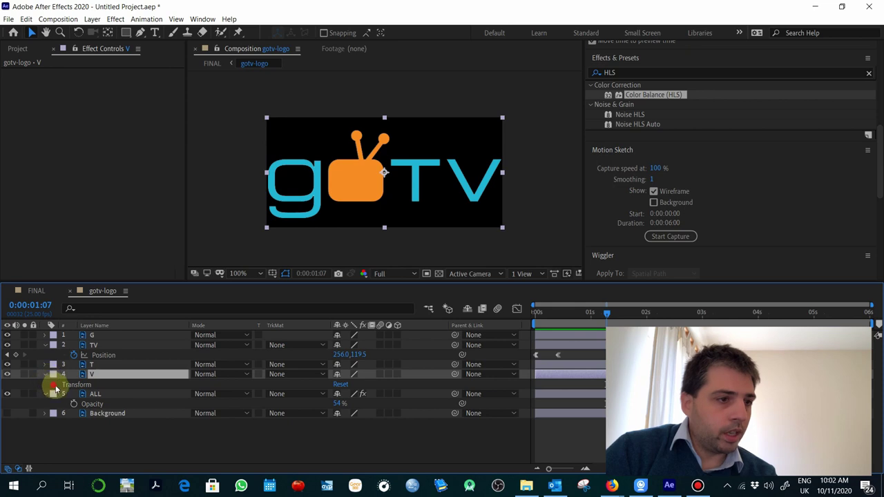
click(55, 385)
mouse_move(351, 428)
mouse_down()
mouse_move(377, 422)
mouse_move(322, 427)
mouse_move(344, 420)
mouse_up()
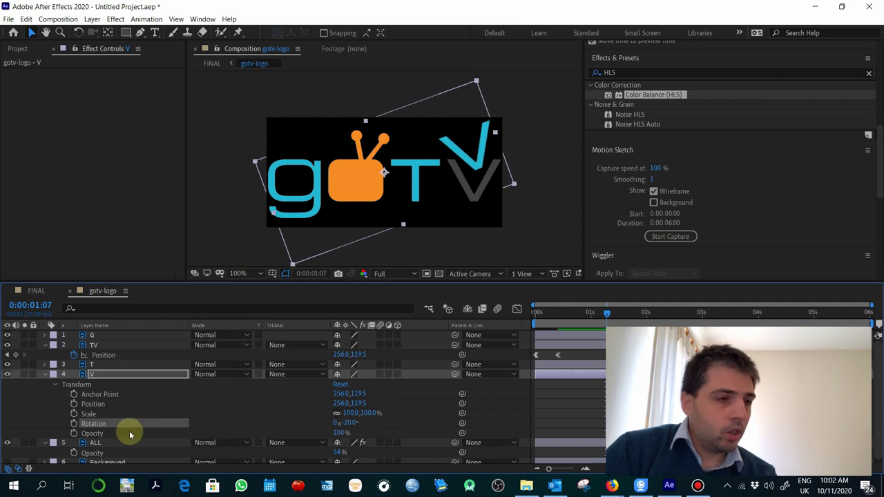
drag(341, 406, 311, 410)
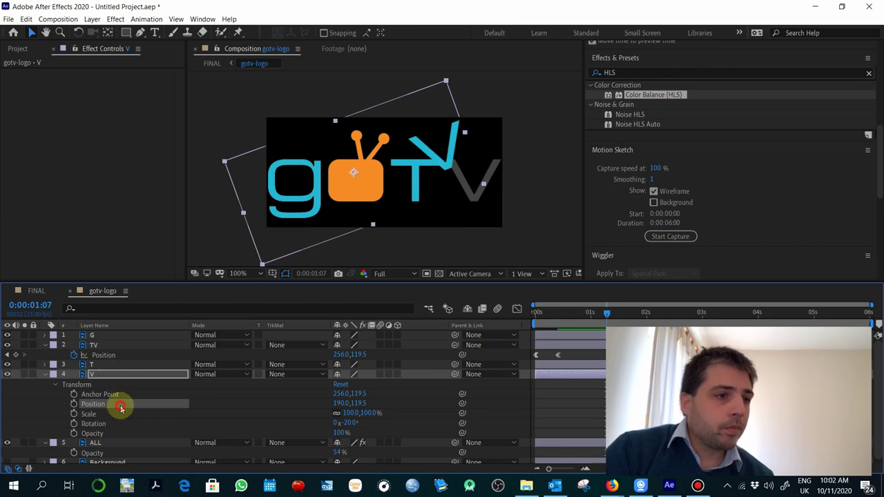
click(108, 373)
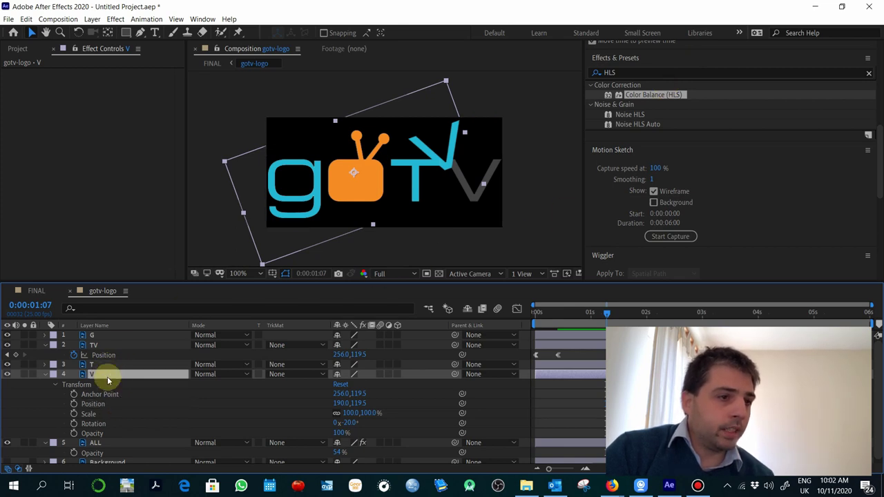
click(99, 365)
click(100, 375)
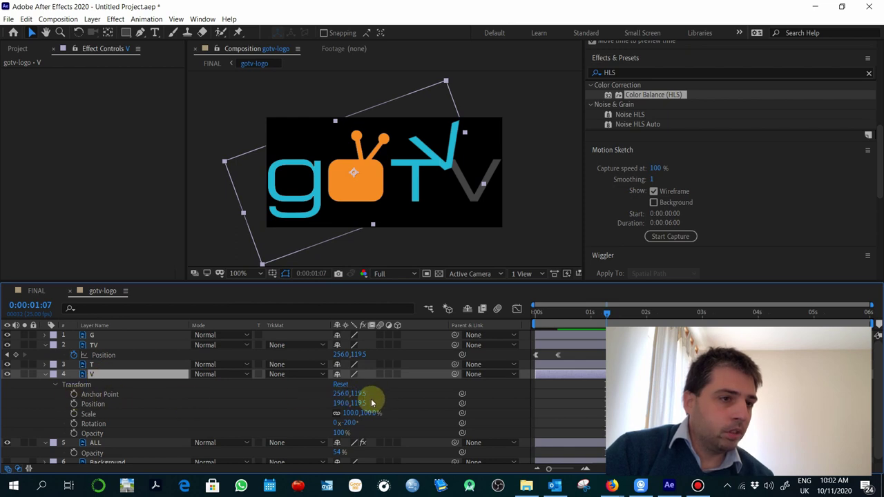
- In the V Layer panel, drag the anchor point to the V's bottom tip (451,176.5)
double_click(112, 378)
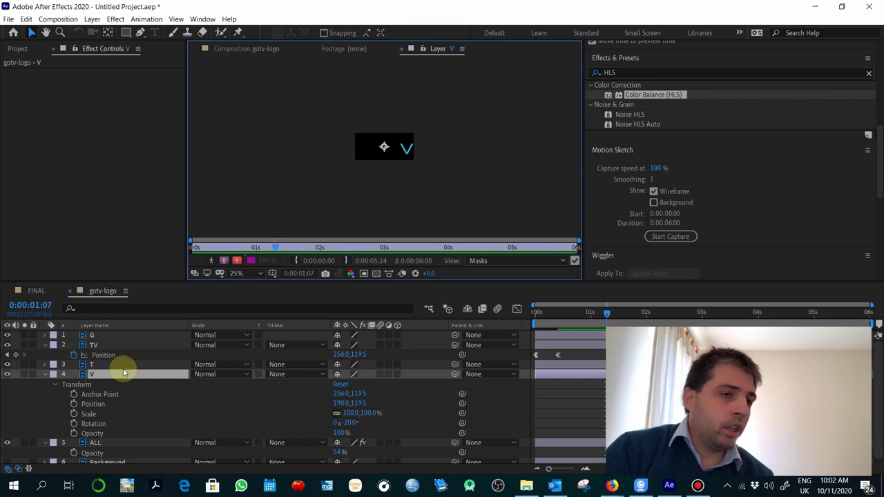
key(period)
key(period)
key(period)
key(period)
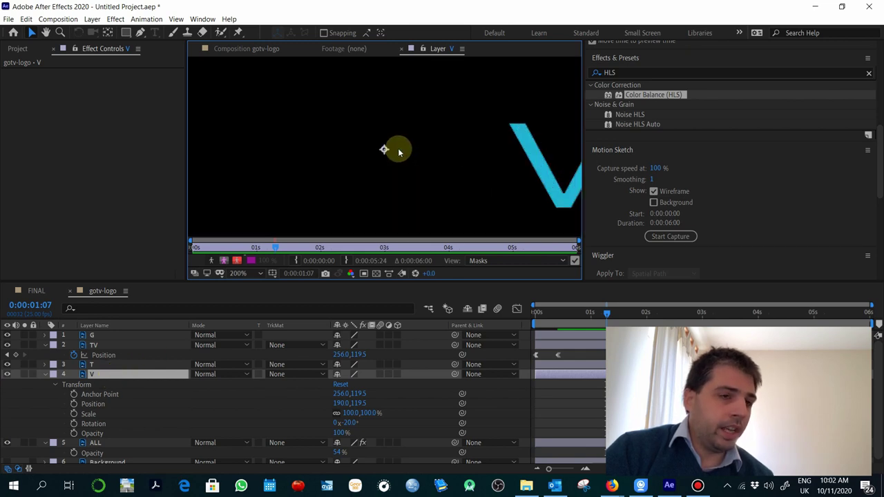
key(comma)
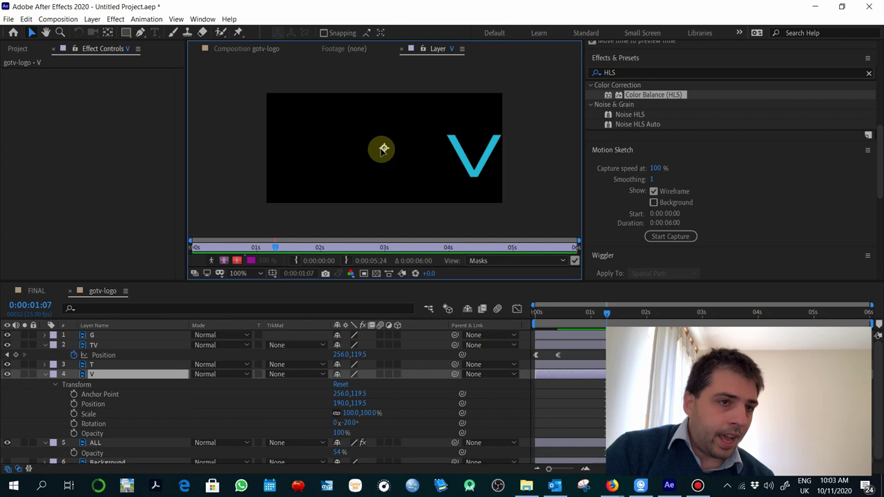
drag(383, 149, 474, 176)
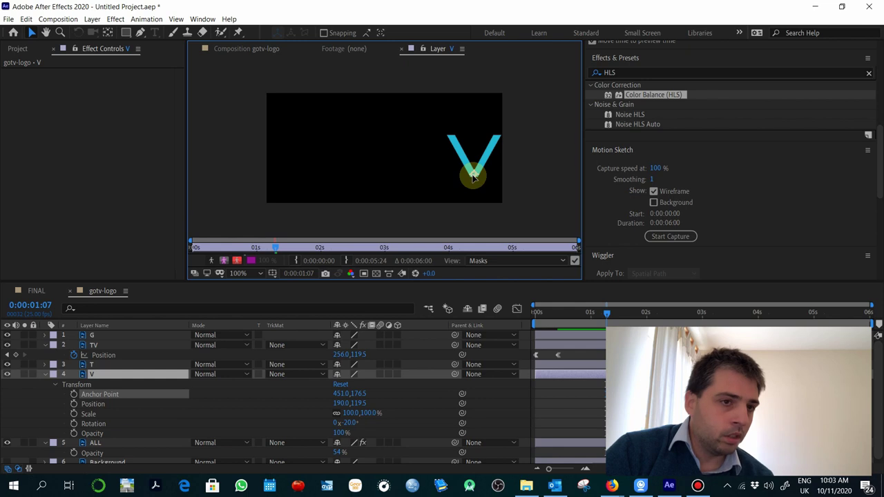
mouse_move(474, 176)
mouse_down()
mouse_move(450, 138)
mouse_move(470, 177)
mouse_move(493, 138)
mouse_move(465, 154)
mouse_move(453, 141)
mouse_move(484, 178)
mouse_up()
drag(507, 141, 463, 168)
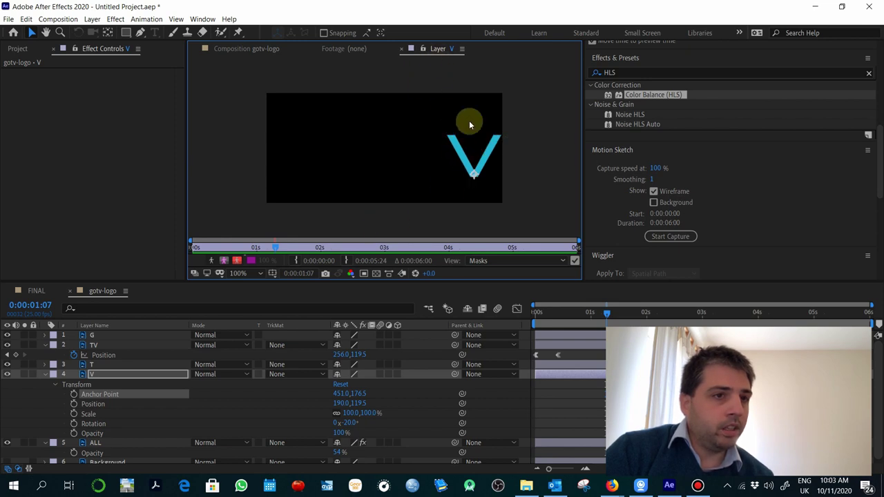
click(402, 50)
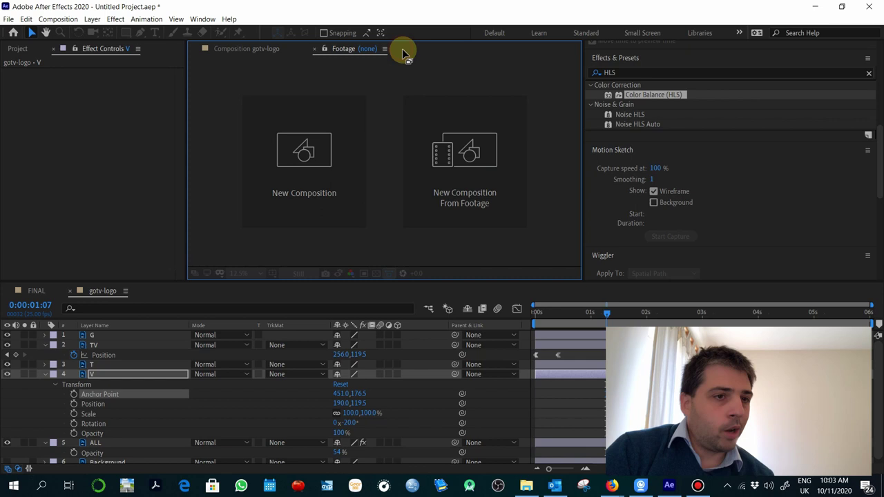
- Drag the tilted V to position 453,176.5 at the logo's right end
click(269, 47)
click(378, 155)
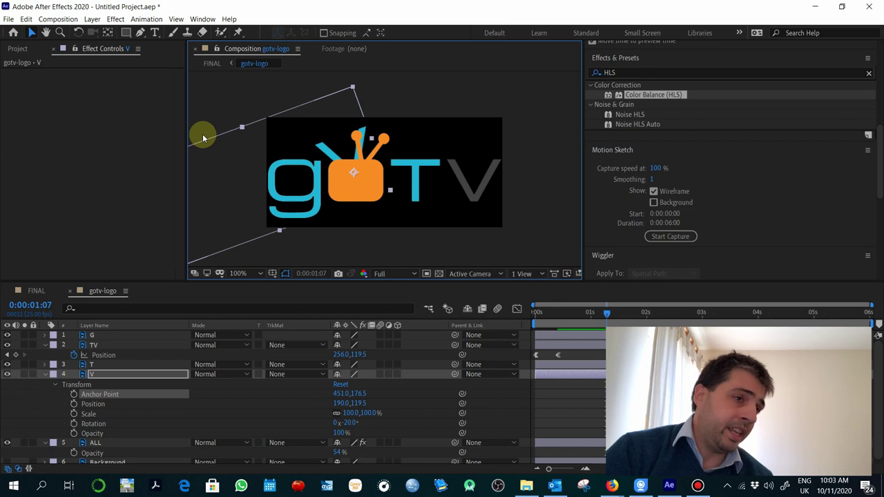
drag(324, 148, 446, 178)
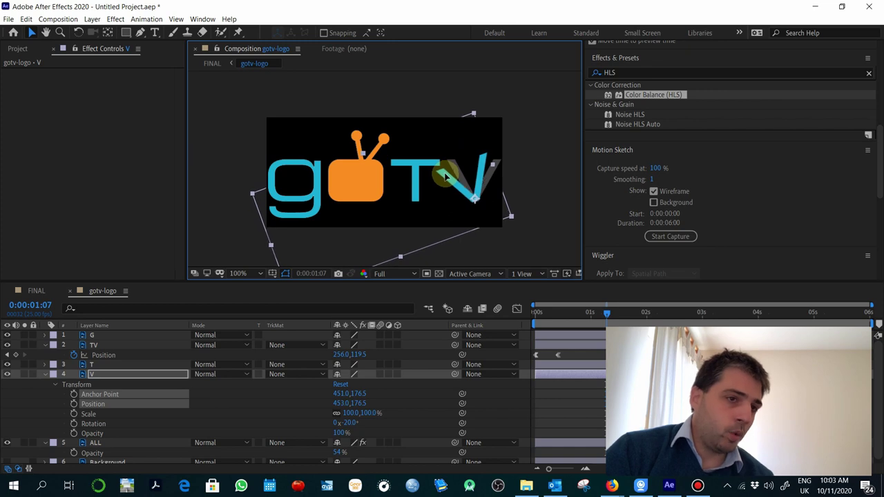
scroll(139, 389, down, 1)
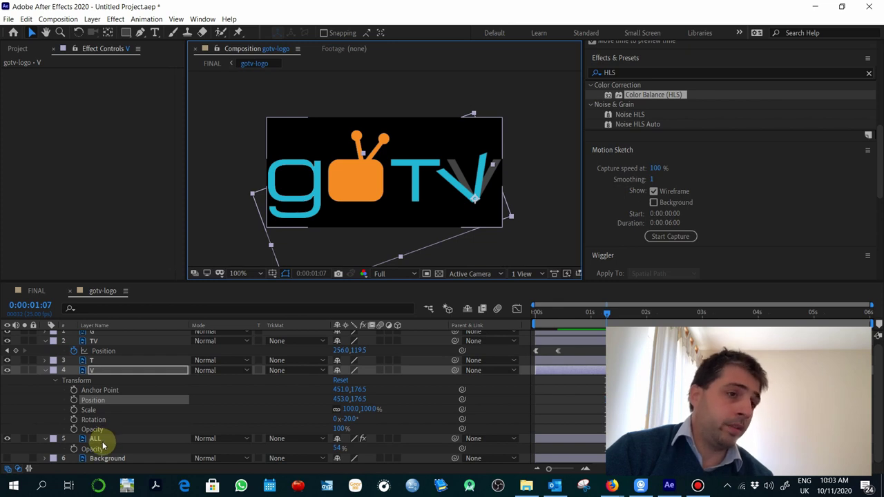
click(104, 361)
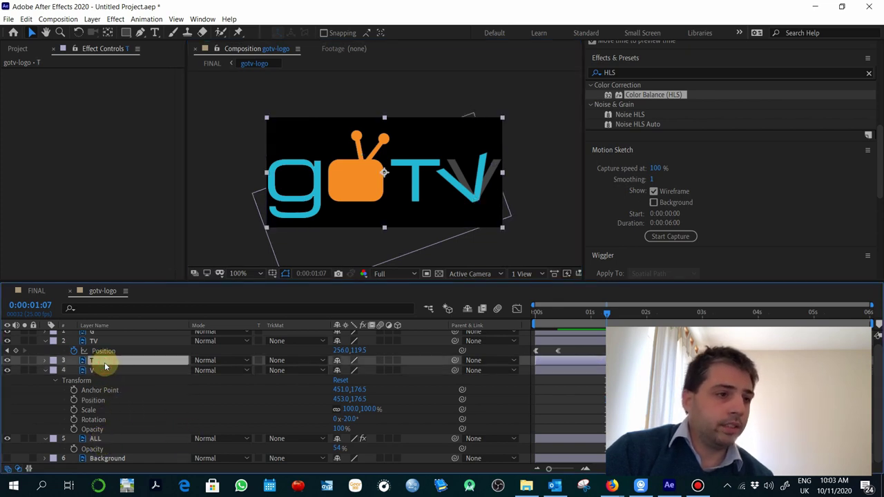
- In the T Layer panel, drag the anchor point to the crossbar's left end
double_click(118, 362)
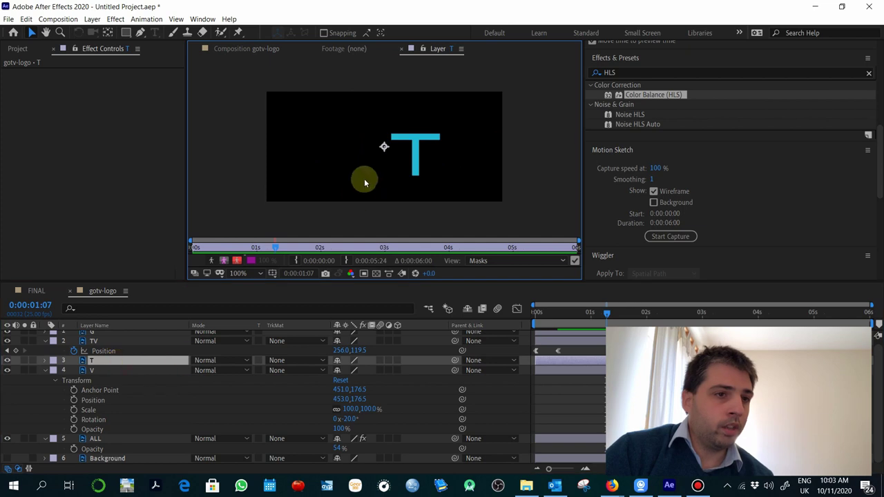
click(415, 175)
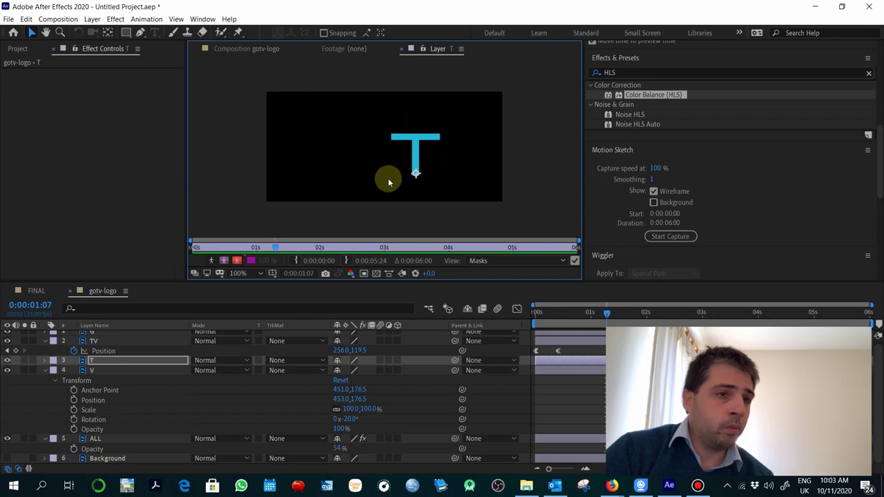
click(416, 175)
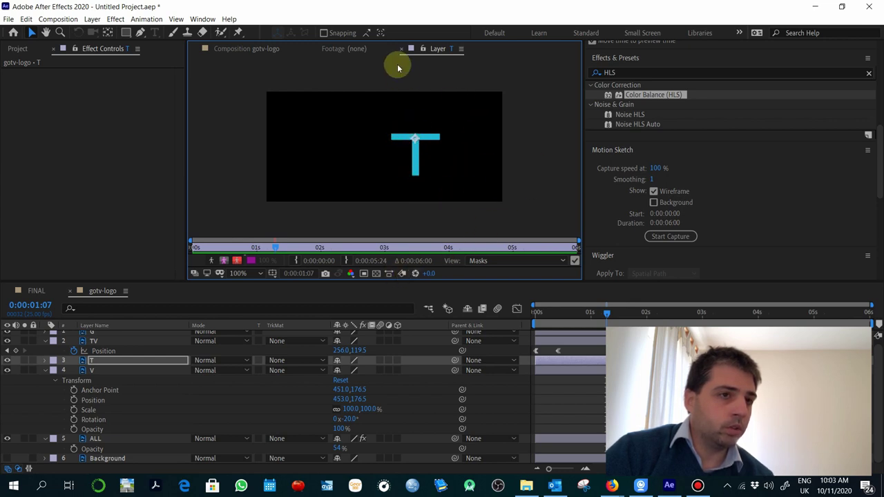
drag(413, 138, 393, 138)
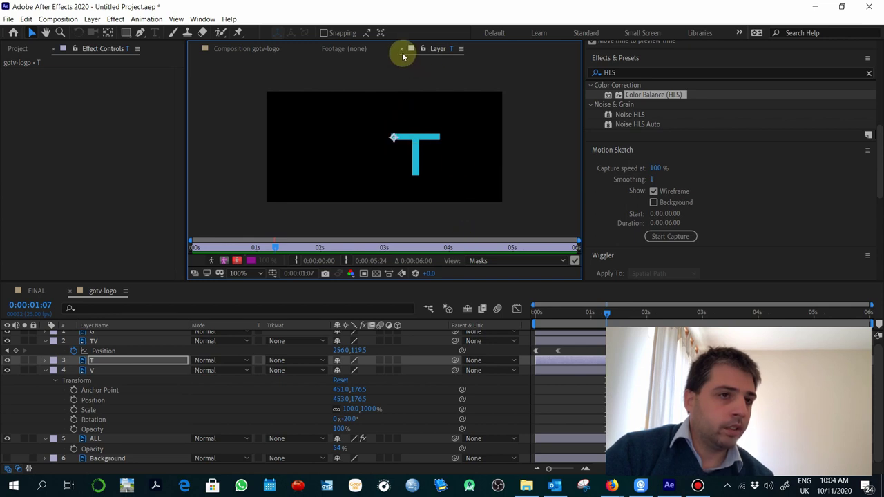
click(314, 50)
click(262, 49)
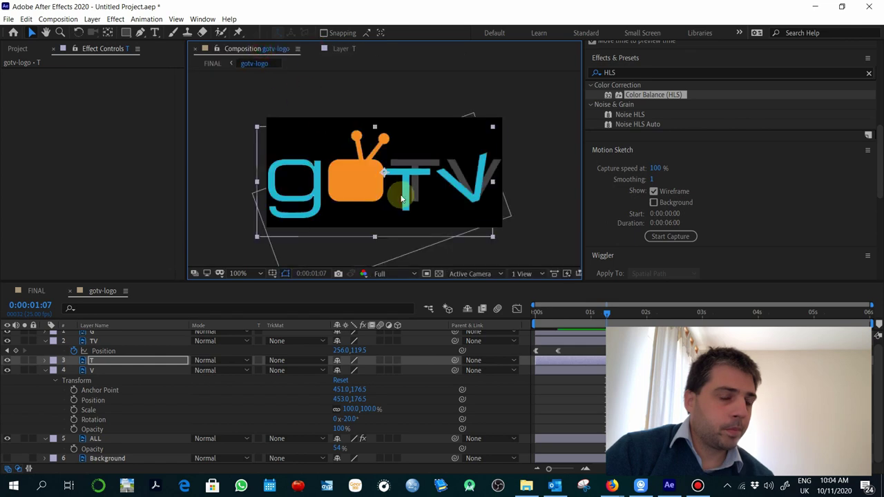
- Nudge the T into line and set the TV layer's anchor point X to 258
drag(410, 177, 420, 167)
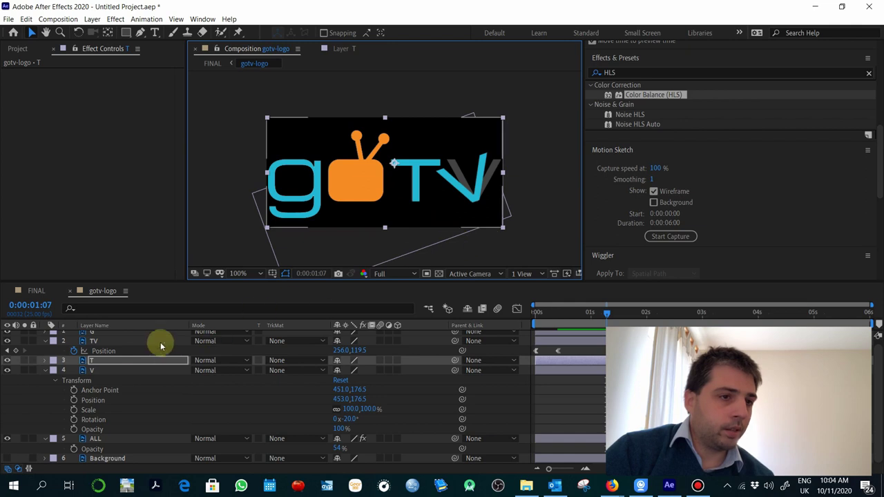
click(118, 342)
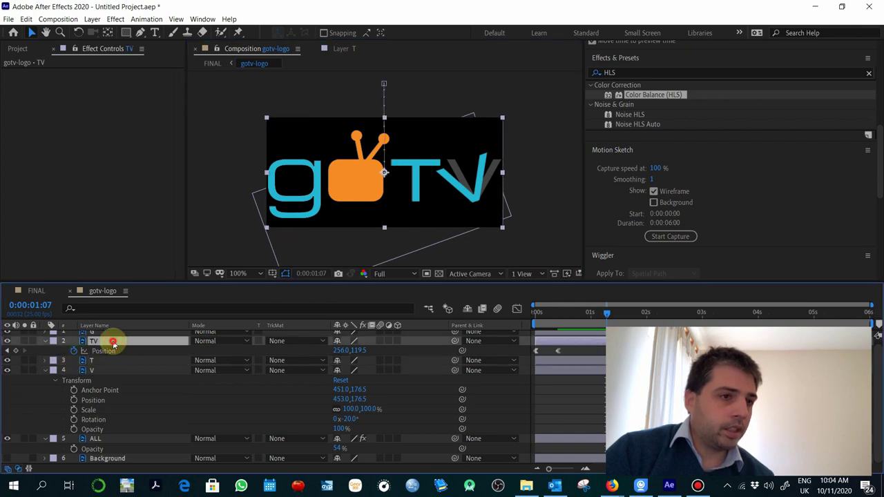
double_click(113, 342)
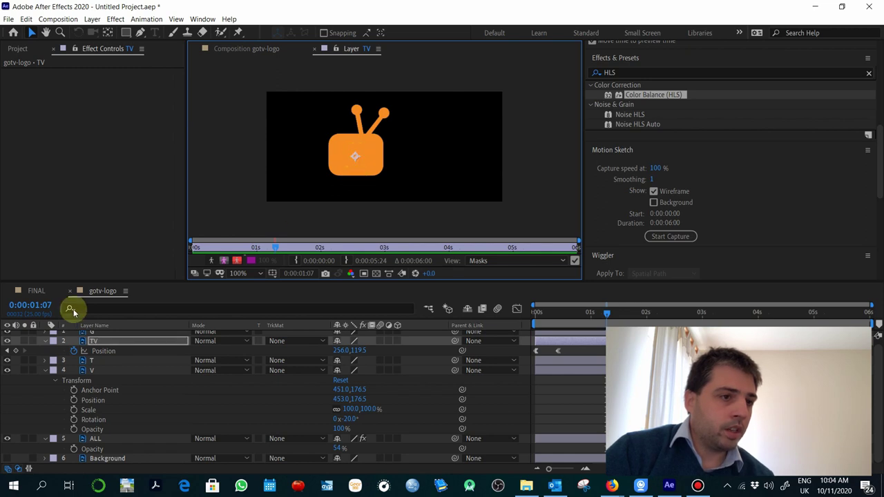
click(276, 50)
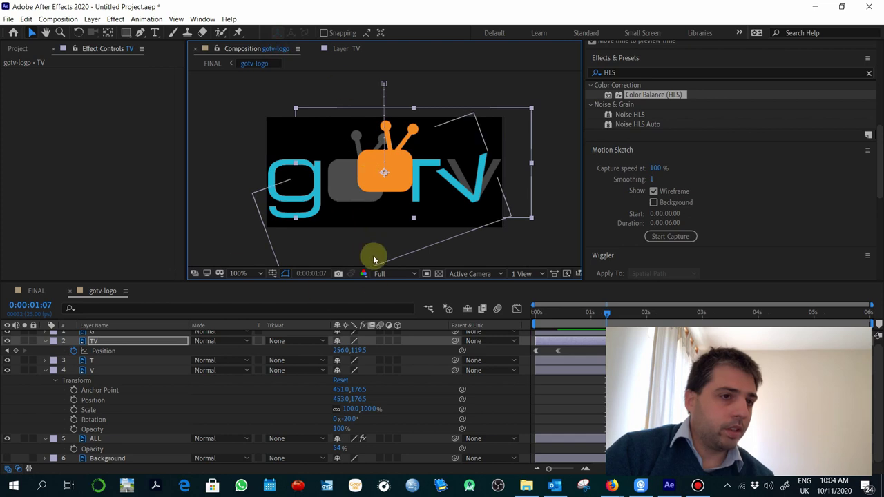
click(45, 344)
click(47, 343)
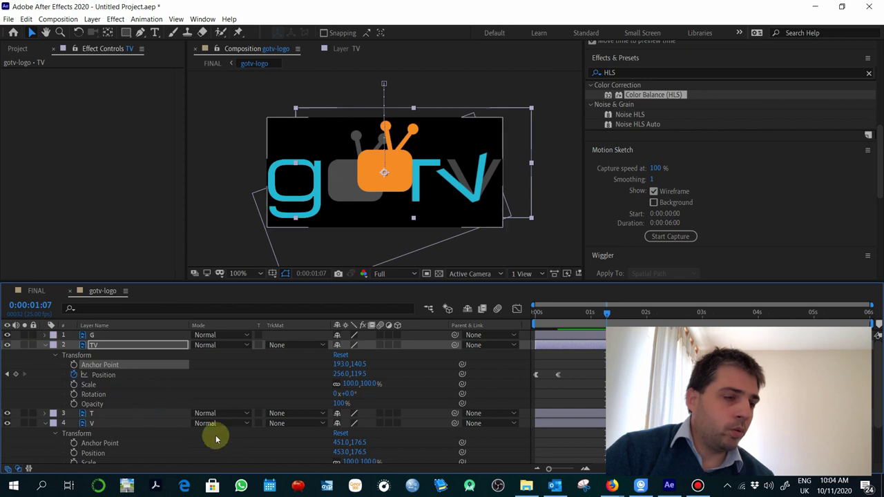
drag(594, 352, 511, 398)
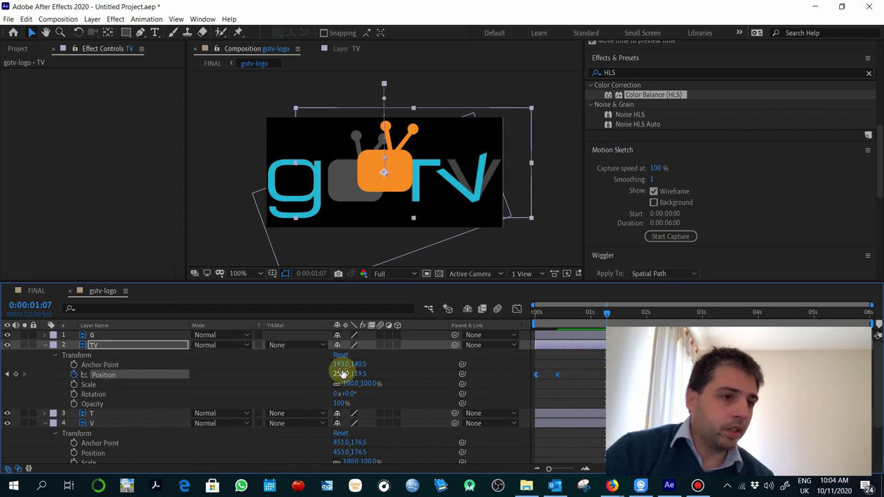
drag(341, 364, 357, 374)
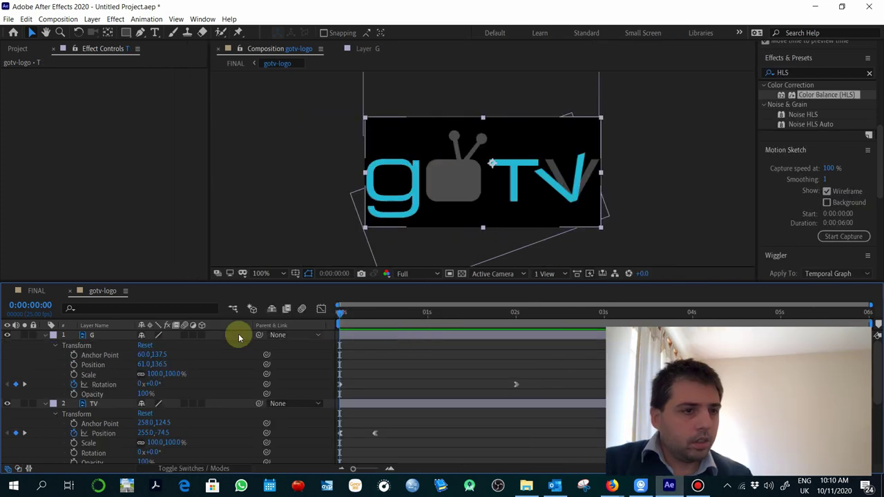
- Preview the logo animation and scrub to about 2 seconds
click(407, 327)
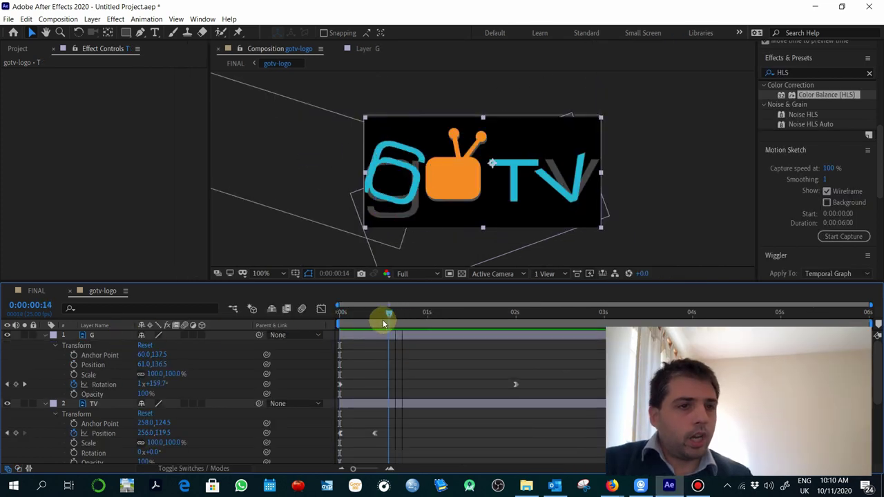
click(456, 362)
key(space)
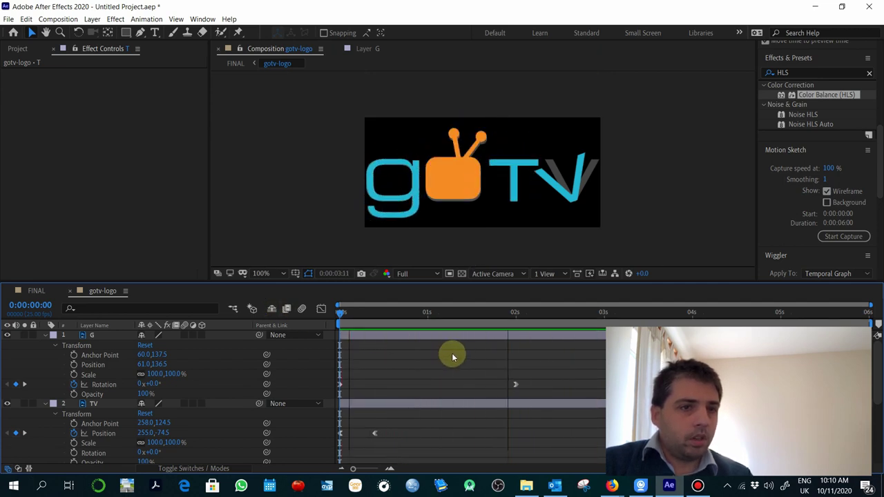
click(516, 314)
drag(493, 318, 579, 315)
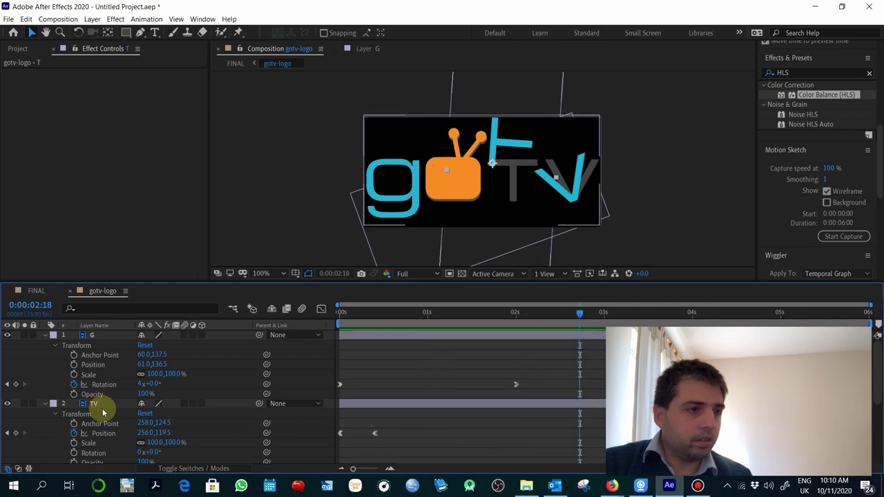
scroll(108, 424, down, 3)
scroll(109, 423, down, 2)
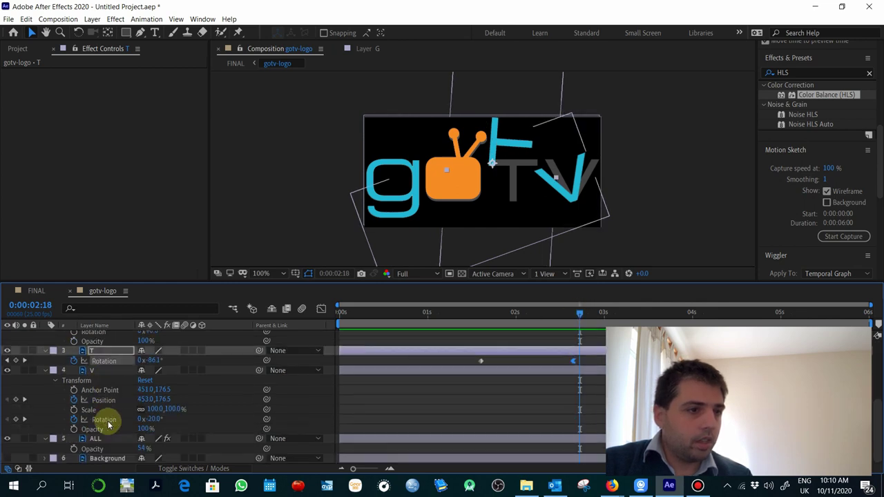
- Delete the T layer's first Rotation keyframe and replay the preview
click(524, 365)
click(480, 361)
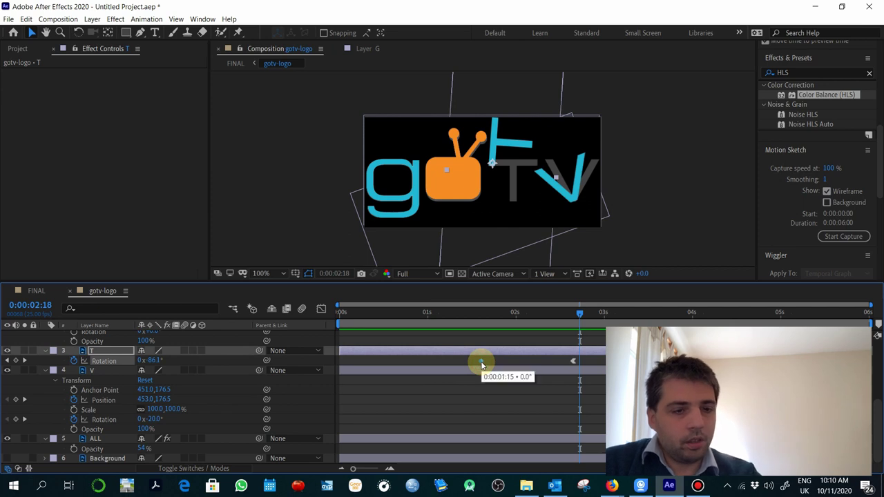
key(Delete)
key(space)
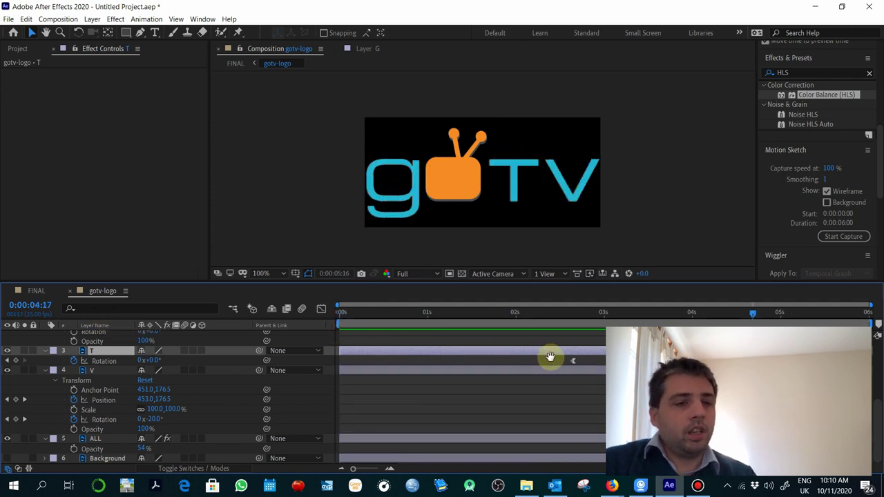
- Scrub through the gotv-logo animation and play it from the start
click(547, 315)
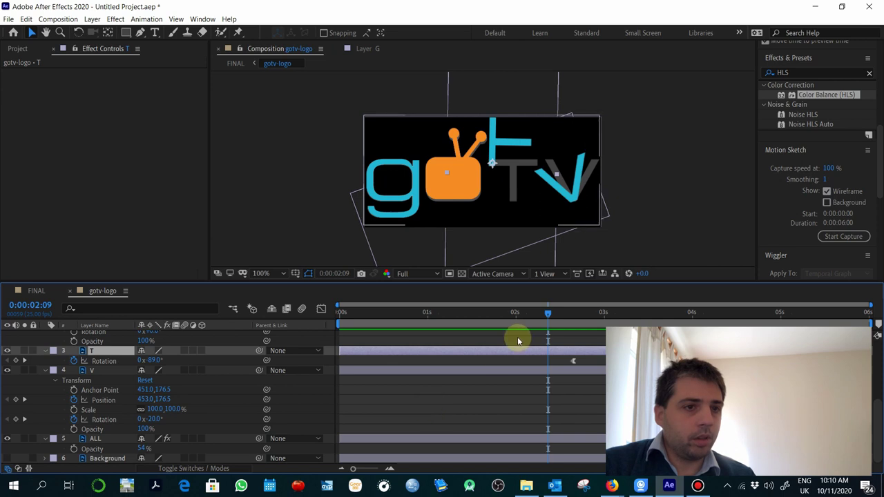
click(602, 315)
drag(848, 323, 721, 324)
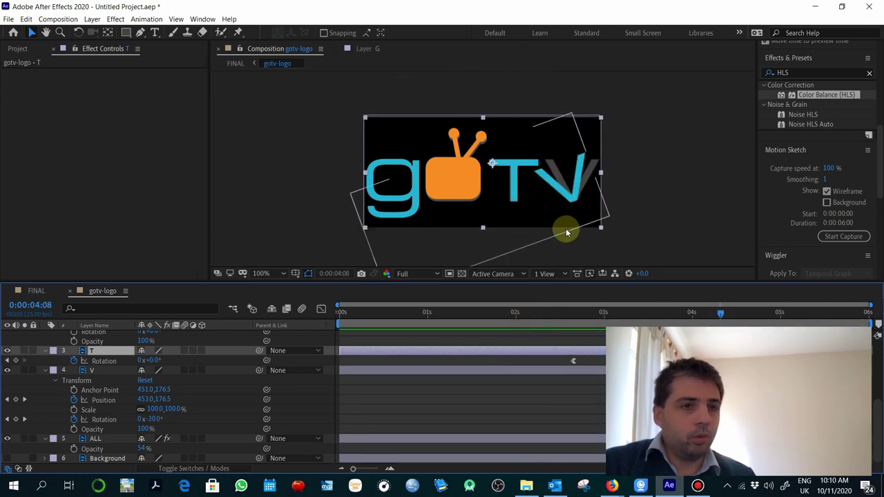
drag(585, 316, 384, 316)
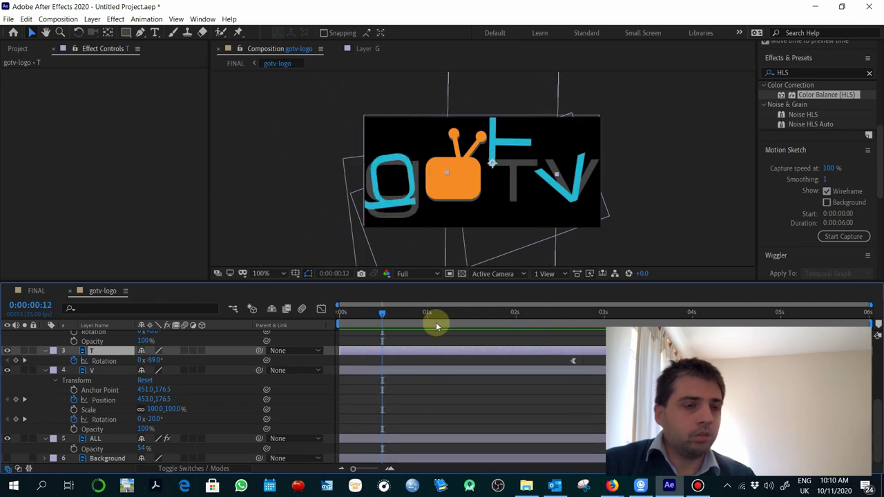
key(space)
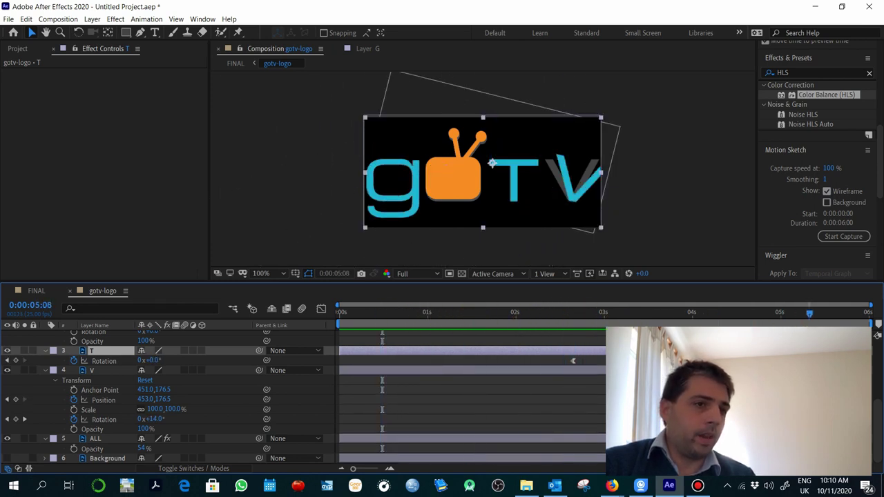
key(space)
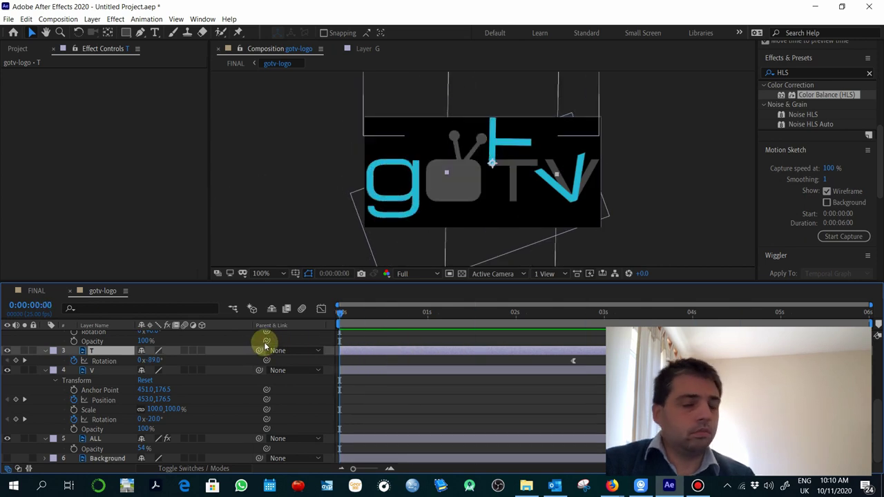
- Turn off the ALL layer's visibility to restore colours and return to FINAL
click(100, 441)
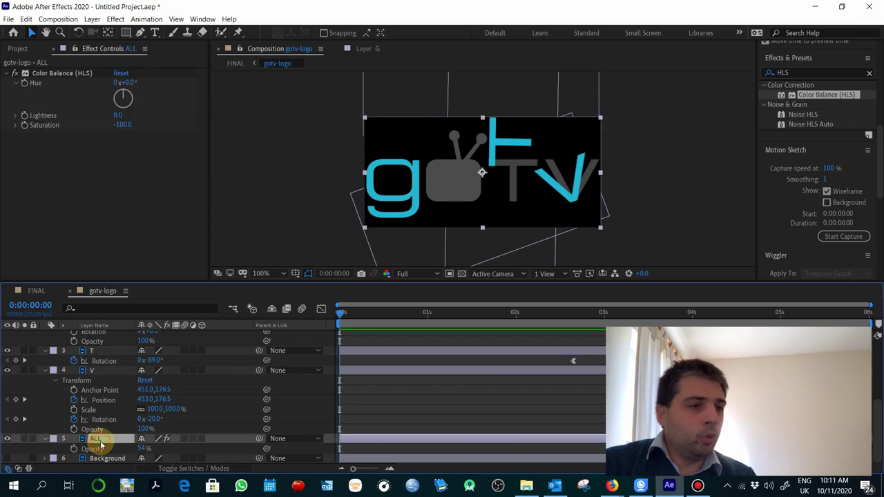
click(7, 439)
drag(393, 312, 411, 312)
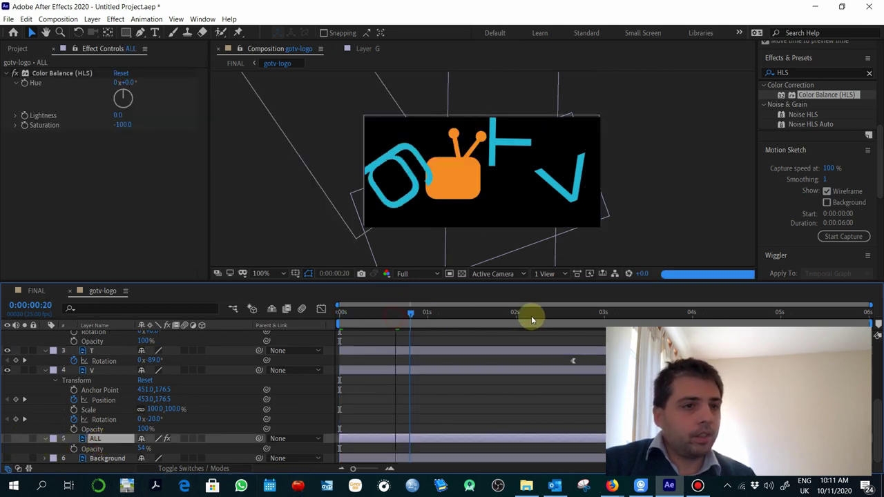
click(69, 290)
mouse_move(538, 312)
mouse_down()
mouse_move(746, 323)
mouse_move(780, 316)
mouse_move(550, 315)
mouse_up()
click(280, 373)
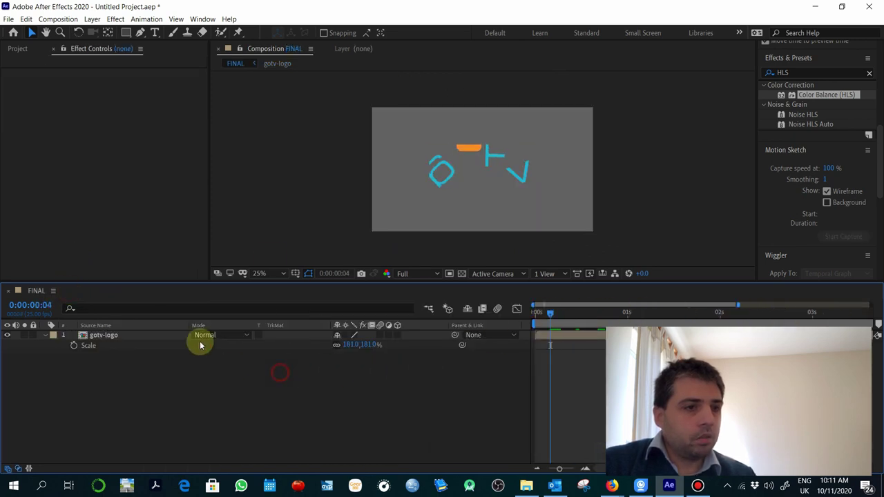
- Hide the Mode column in the FINAL timeline and close the column gap
right_click(212, 325)
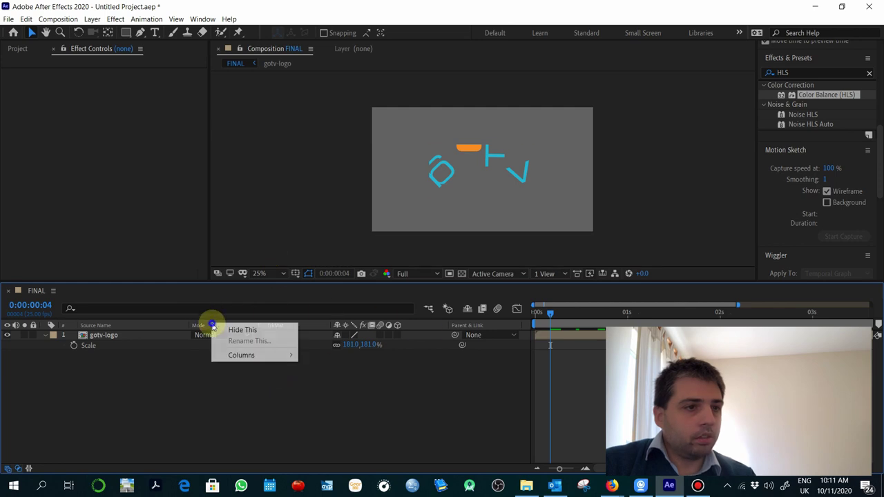
click(272, 329)
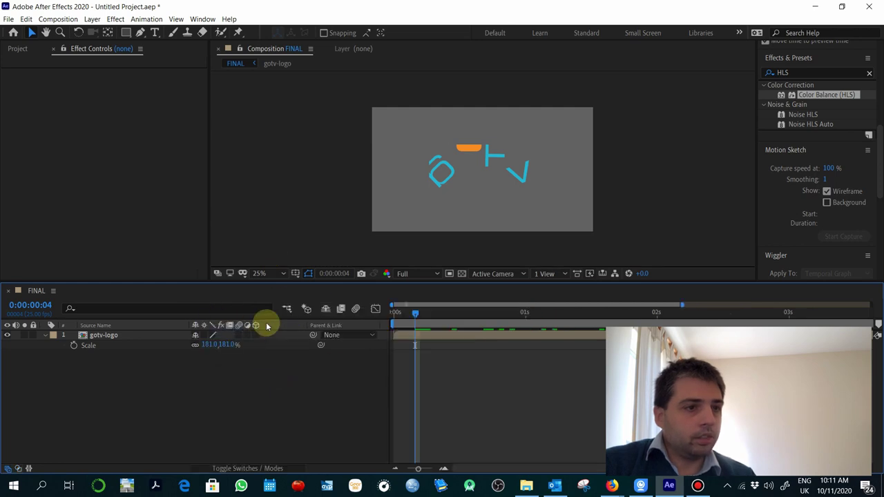
drag(305, 324, 249, 333)
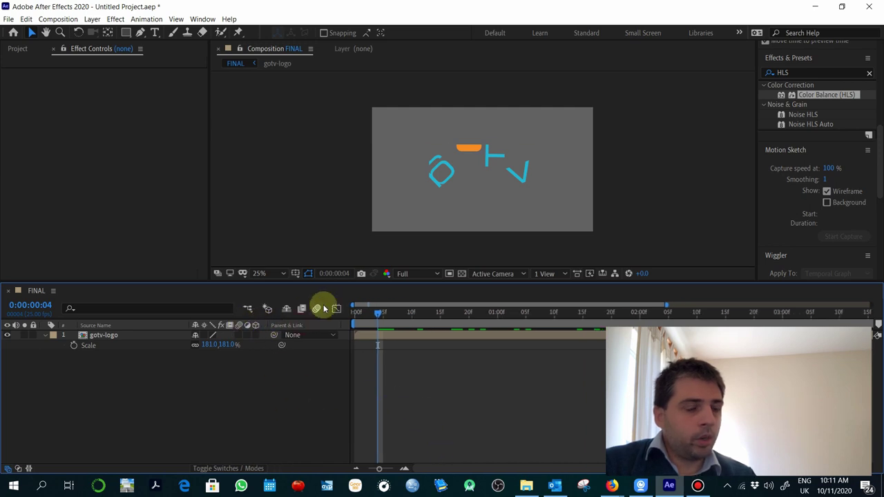
- Scrub through the assembled logo, return to frame 0 and select the gotv-logo layer
drag(400, 318, 712, 320)
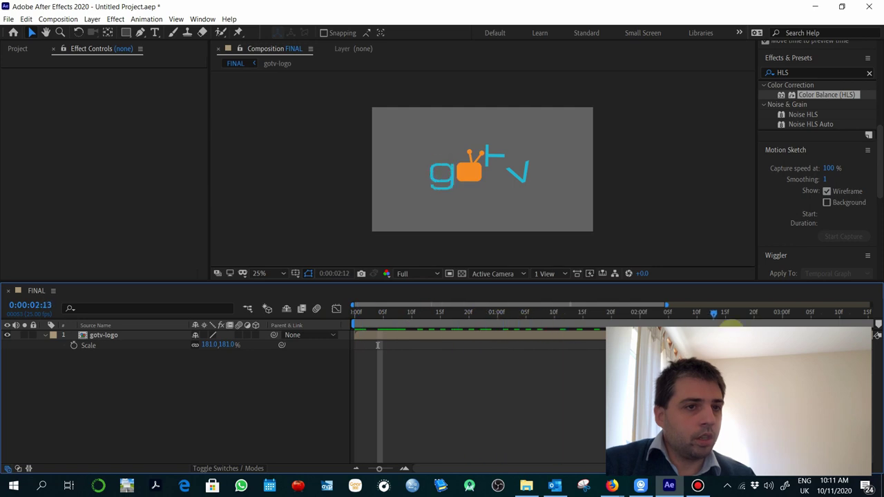
key(Home)
click(241, 400)
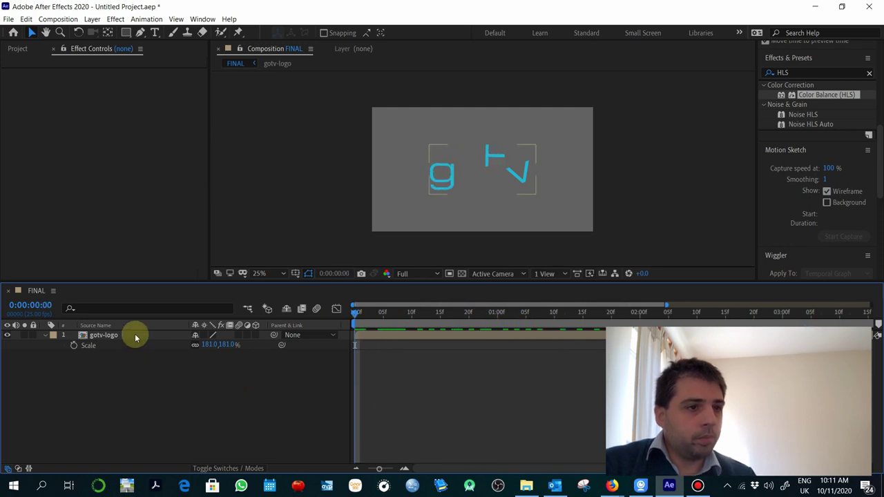
right_click(110, 336)
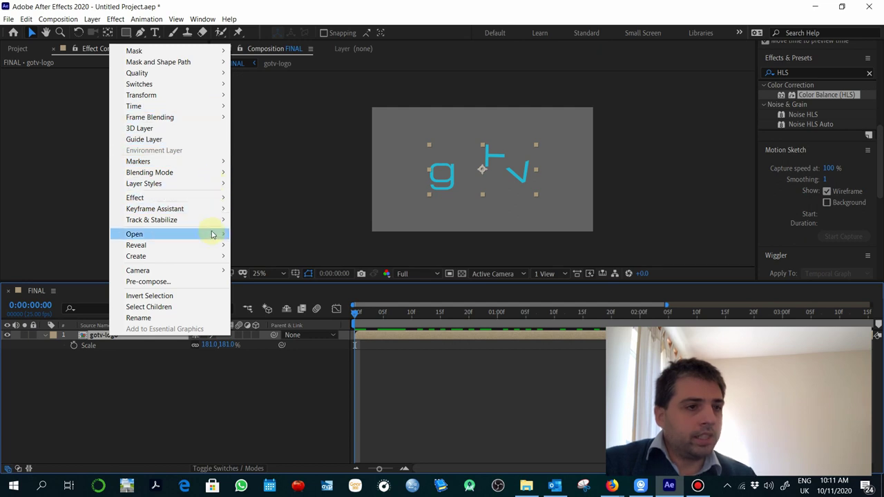
- Set the gotv-logo layer's Time Stretch factor to 50% and preview the faster animation
mouse_move(204, 109)
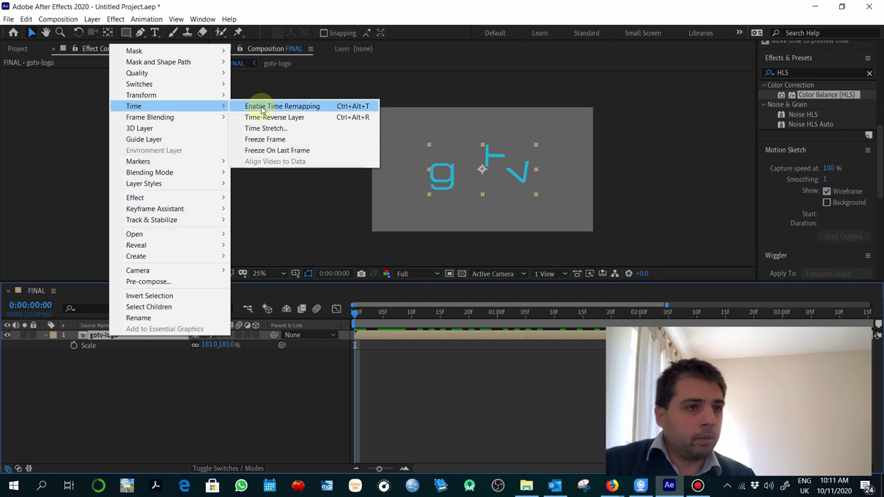
click(297, 127)
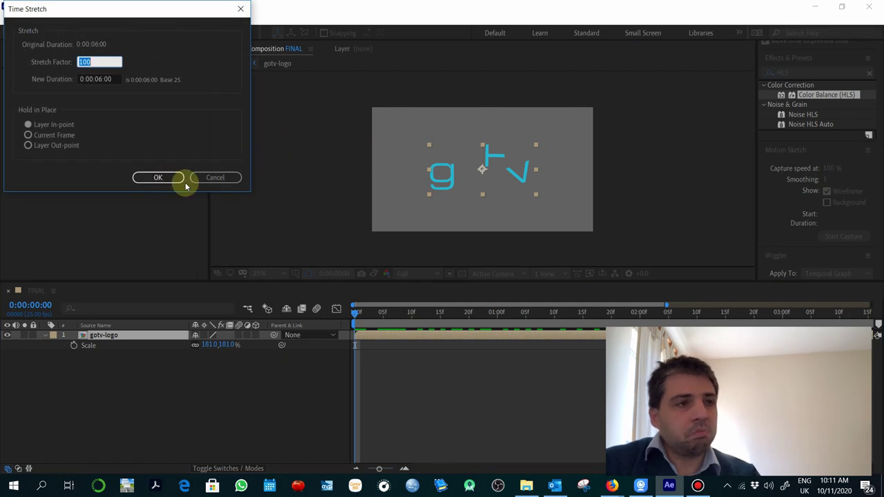
text(75)
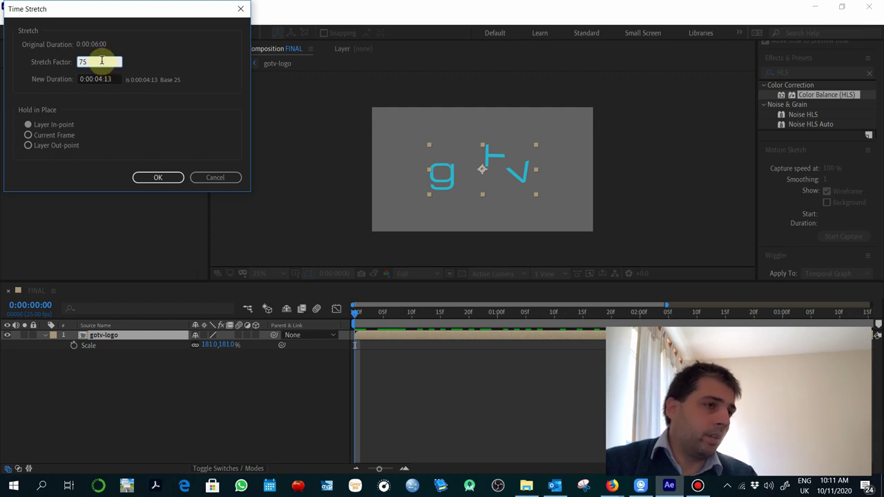
drag(101, 62, 53, 63)
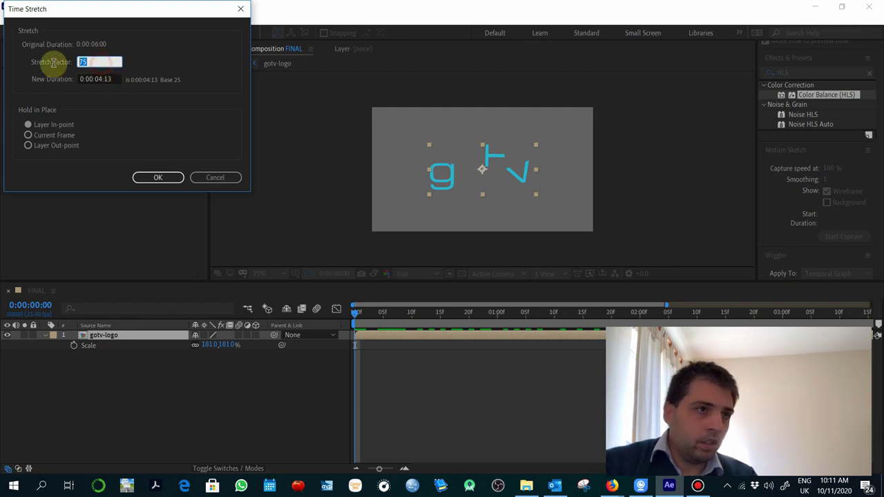
text(50)
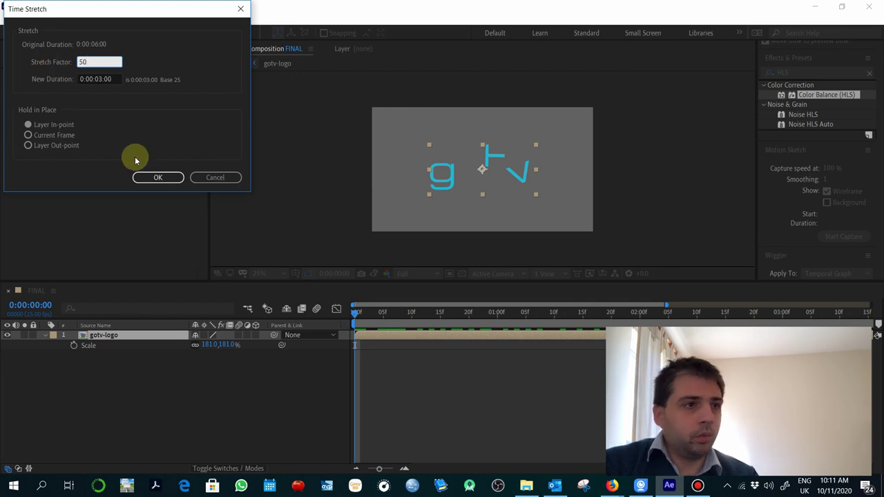
click(158, 178)
drag(492, 315, 299, 315)
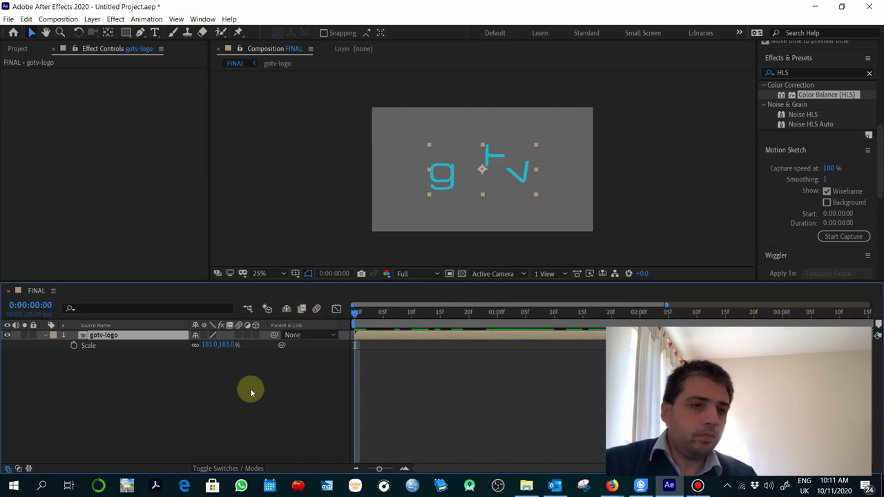
- Play and scrub the sped-up logo animation from the start to check its timing
key(space)
drag(537, 332, 372, 339)
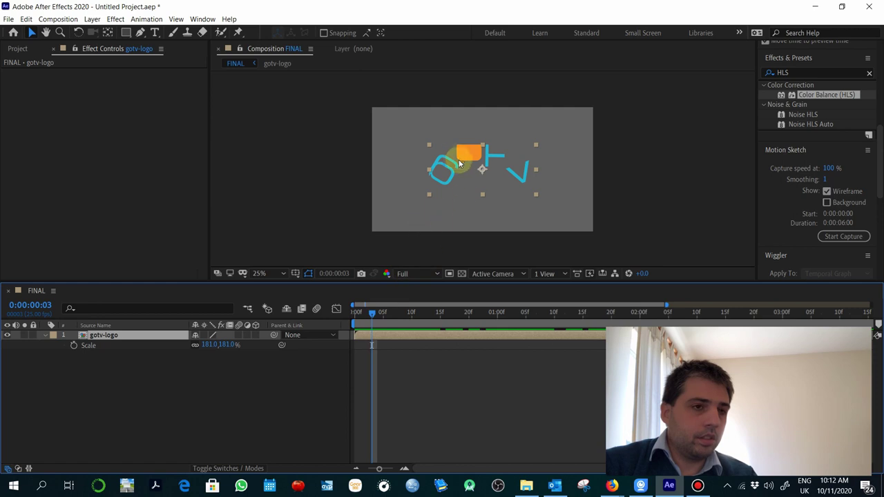
drag(414, 316, 339, 310)
- Open the gotv-logo precomp to show its G and TV layer keyframes
click(379, 361)
click(377, 336)
double_click(101, 335)
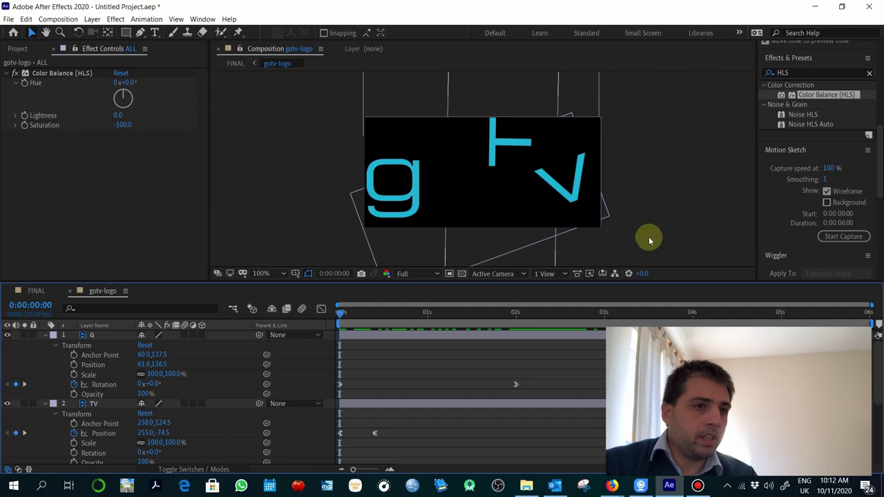
click(55, 19)
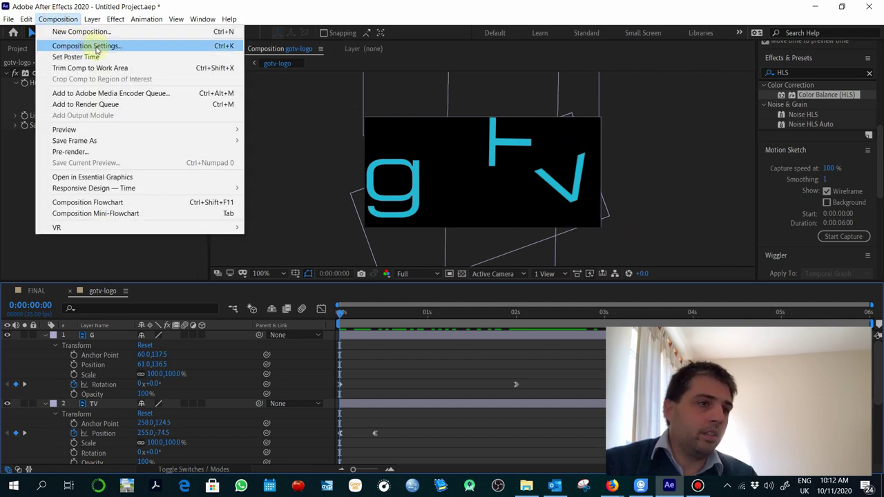
click(96, 46)
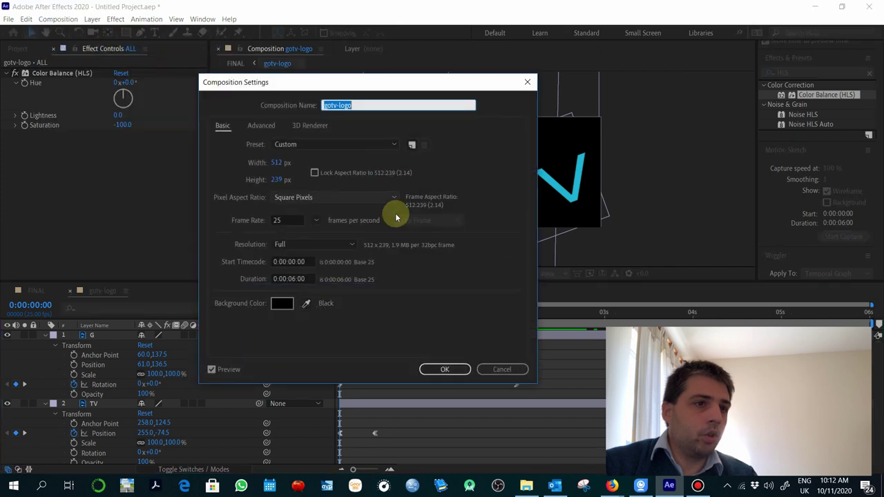
drag(277, 164, 545, 162)
click(276, 181)
drag(276, 181, 518, 181)
drag(278, 180, 572, 191)
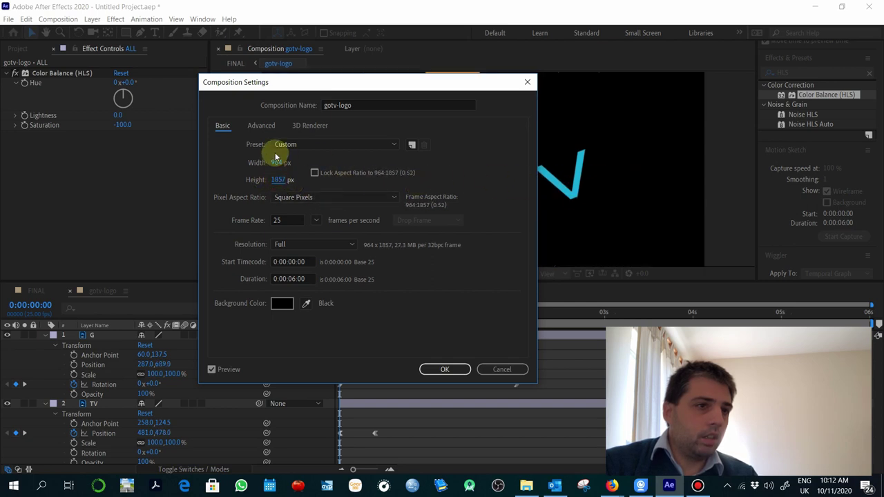
drag(274, 162, 562, 187)
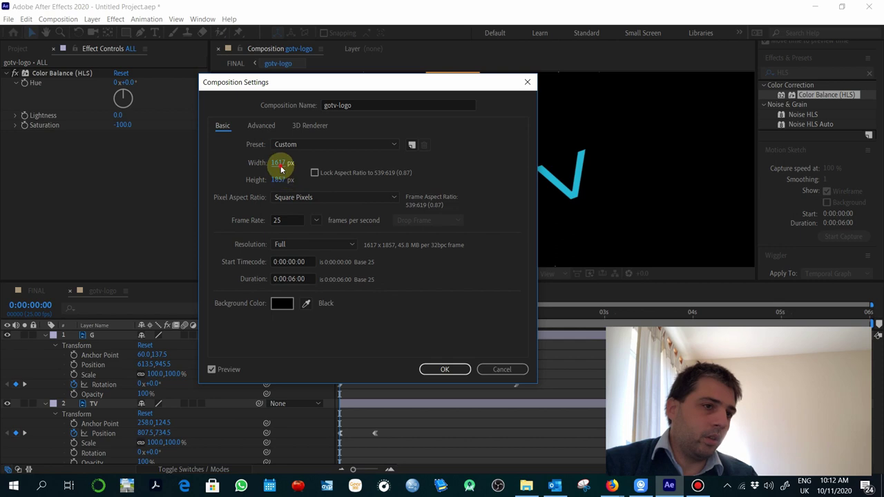
drag(384, 146, 373, 144)
click(373, 144)
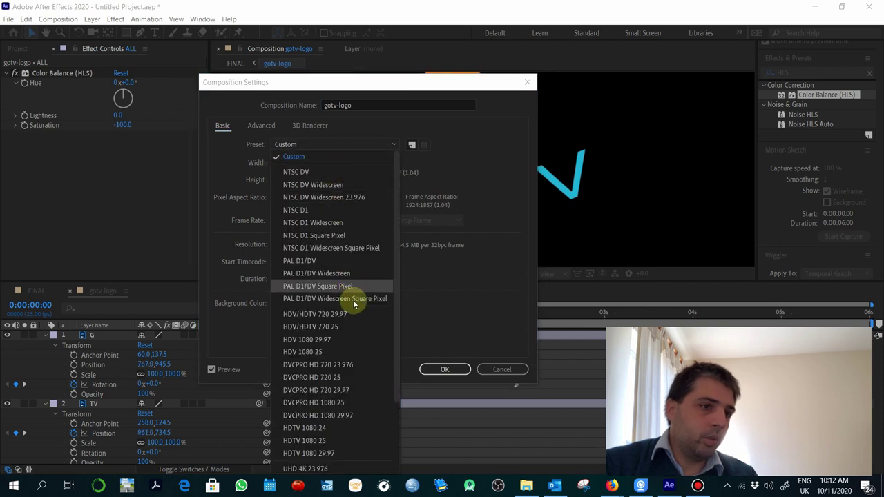
click(357, 352)
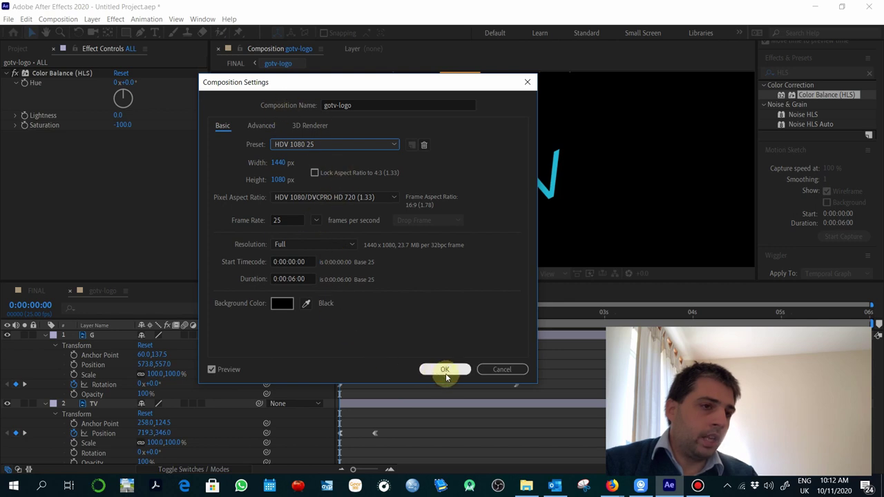
- Give the composition a medium red F87272 background and apply the settings
click(280, 306)
mouse_move(115, 131)
mouse_down()
mouse_move(142, 95)
mouse_move(194, 62)
mouse_move(157, 35)
mouse_move(181, 30)
mouse_move(108, 43)
mouse_move(94, 32)
mouse_up()
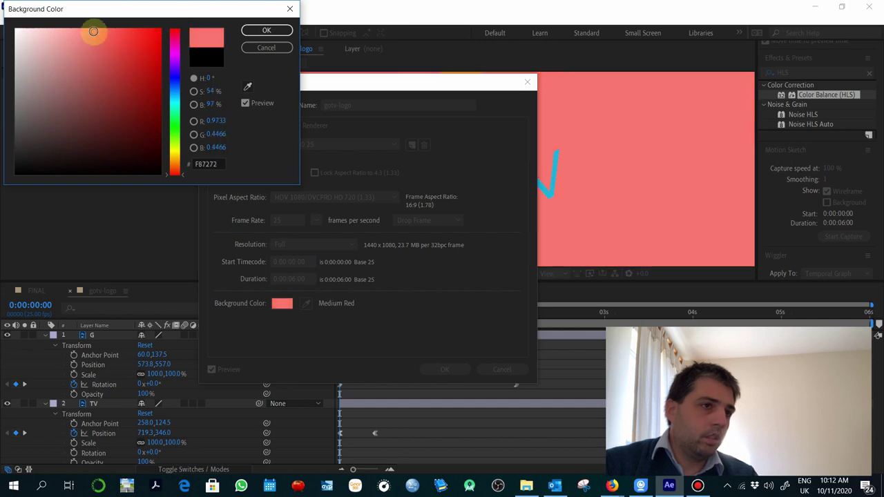
click(266, 31)
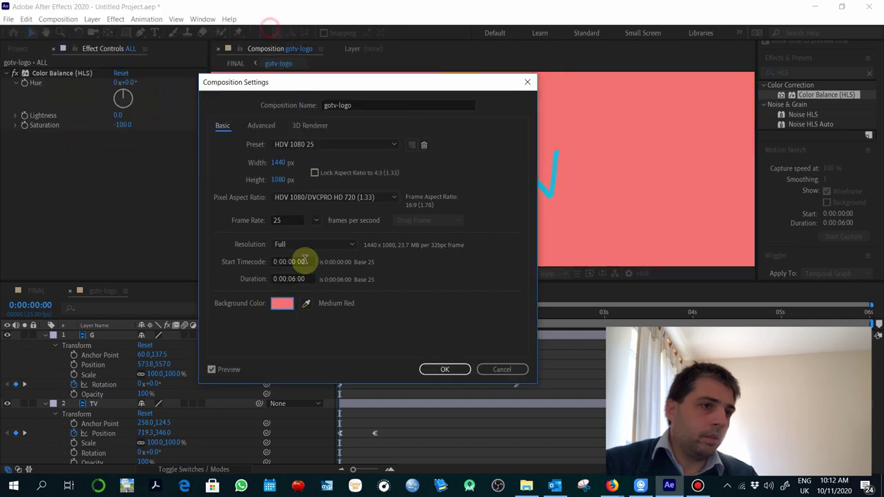
click(445, 369)
key(comma)
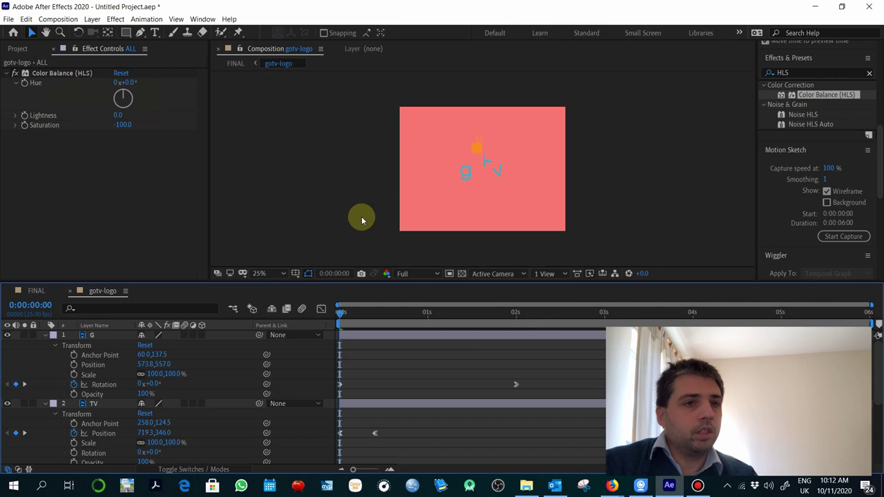
key(period)
- Return to the FINAL composition and preview the logo animation from the first frame
drag(380, 312, 582, 325)
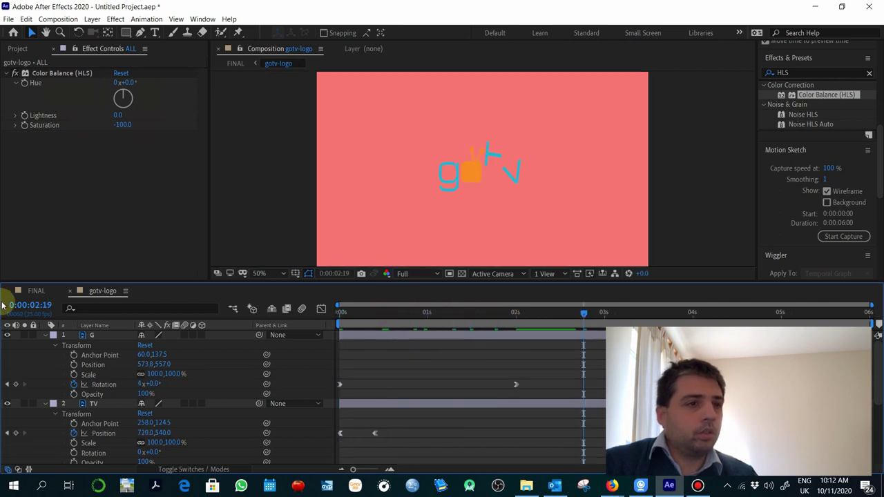
click(36, 291)
drag(427, 314, 829, 312)
drag(700, 324, 662, 320)
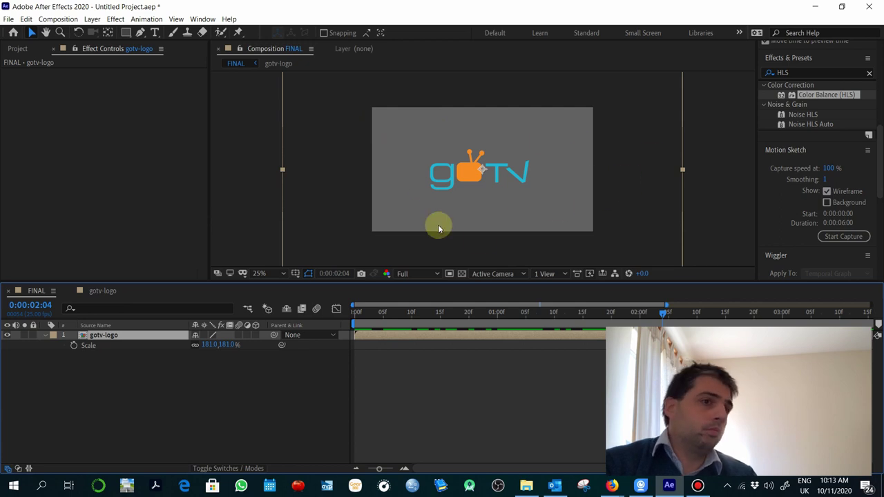
- Move the gotv-logo layer slightly lower in the FINAL frame
click(242, 354)
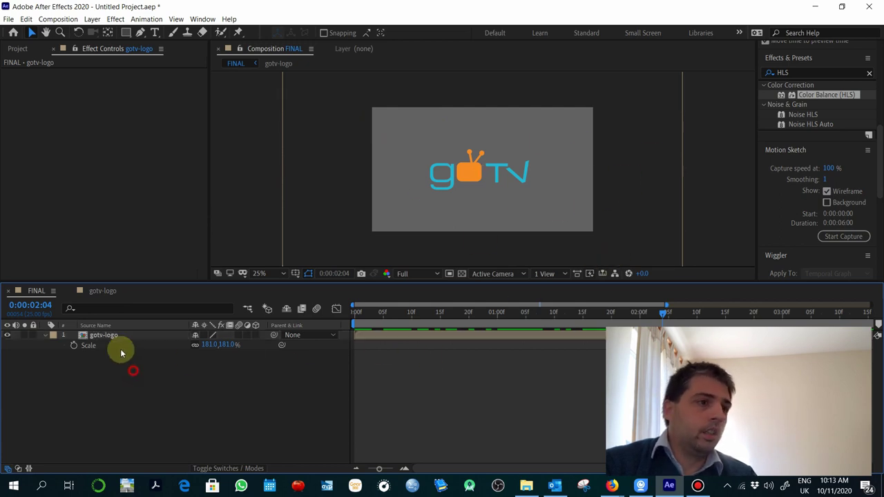
click(107, 336)
mouse_move(489, 204)
mouse_down()
mouse_move(463, 213)
mouse_move(483, 205)
mouse_move(481, 197)
mouse_up()
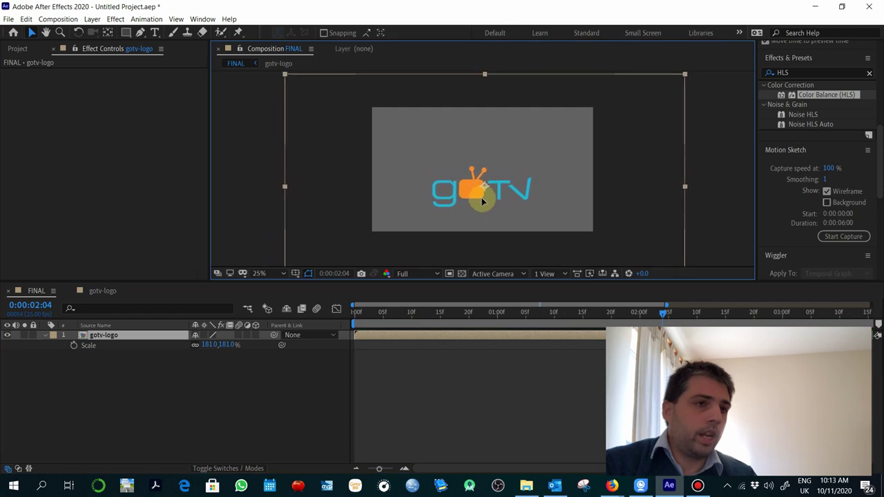
click(295, 274)
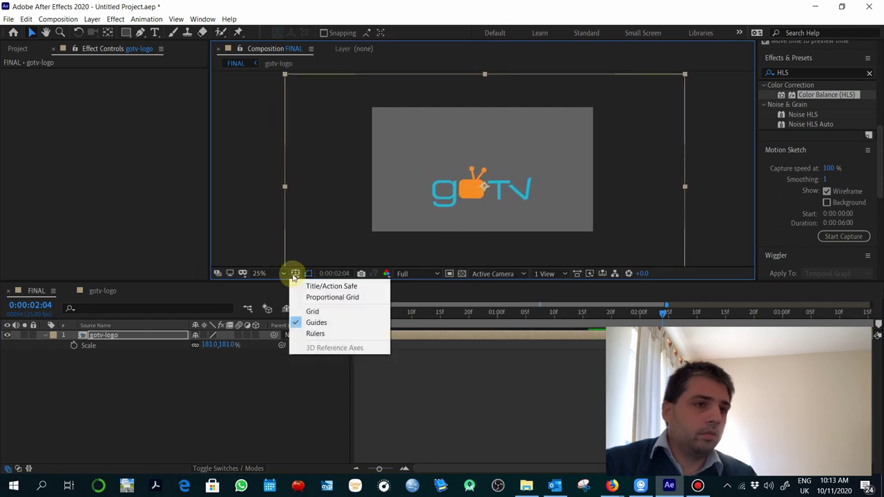
- Show Title/Action Safe guides, move the logo down about 21 px, and widen the side panels
click(364, 286)
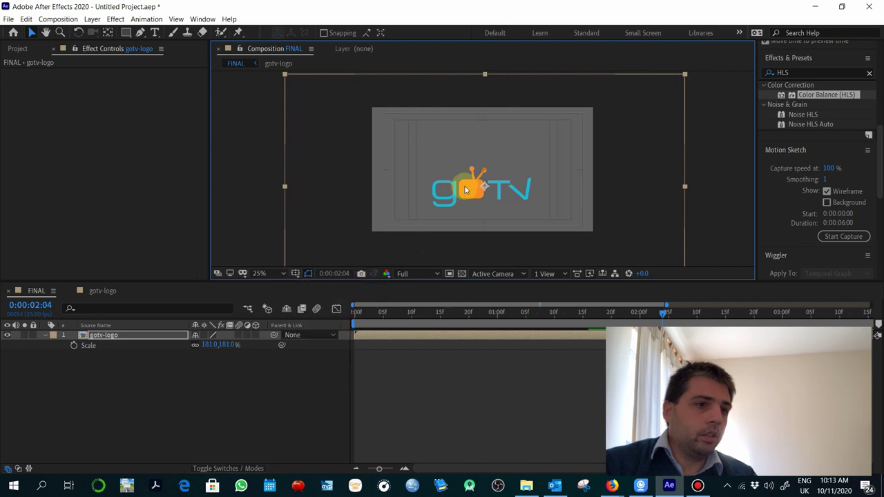
drag(436, 196, 439, 211)
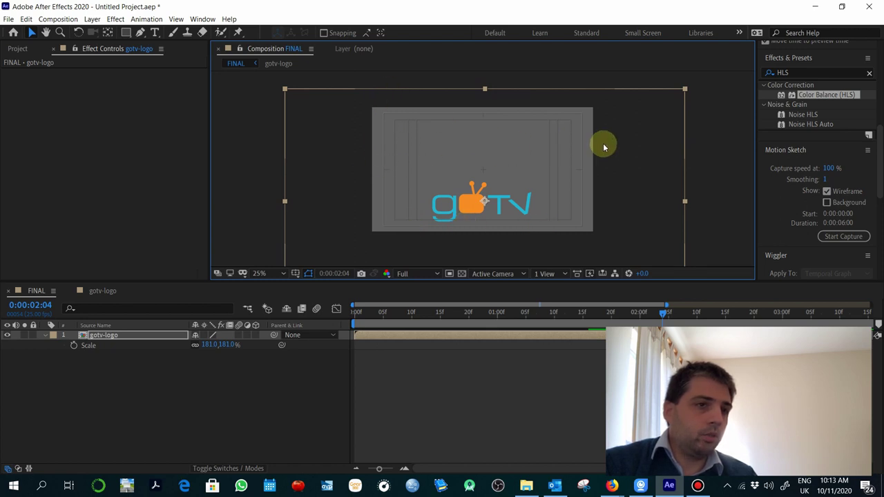
mouse_move(753, 265)
mouse_down()
mouse_move(691, 258)
mouse_move(559, 277)
mouse_up()
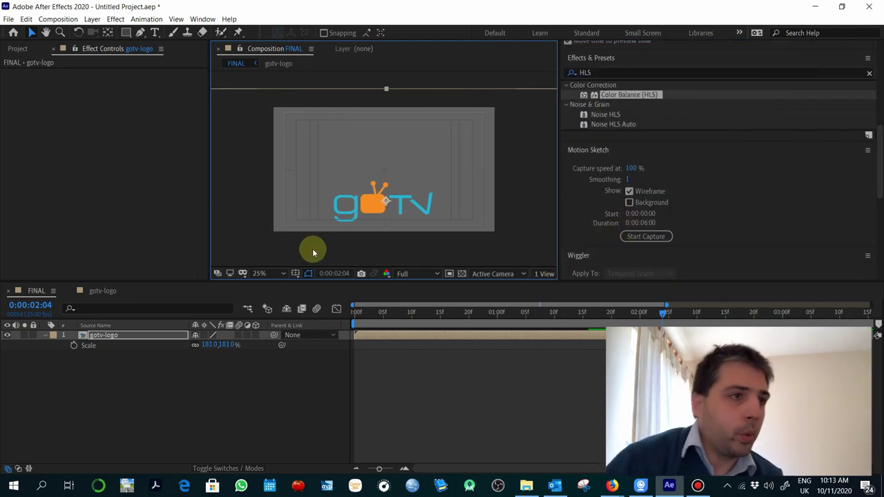
- Add a 'Welcome to' text layer above the logo at the first frame and enlarge it
click(155, 32)
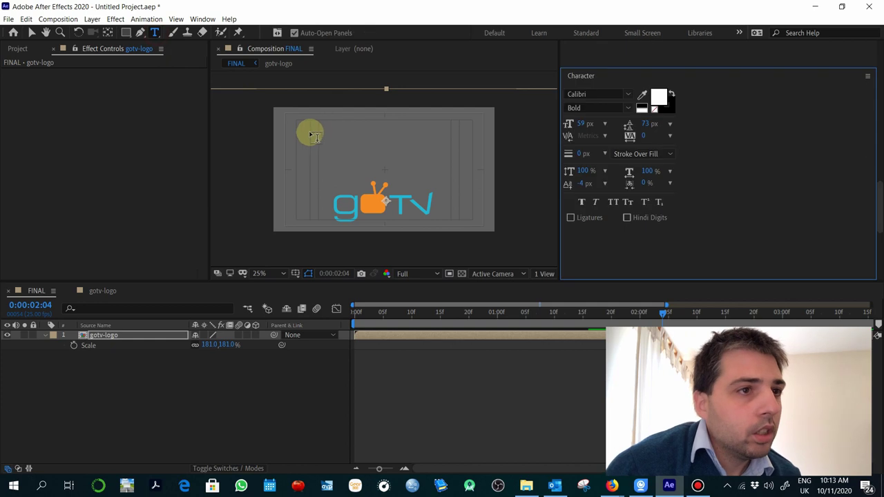
click(366, 312)
drag(387, 315, 337, 310)
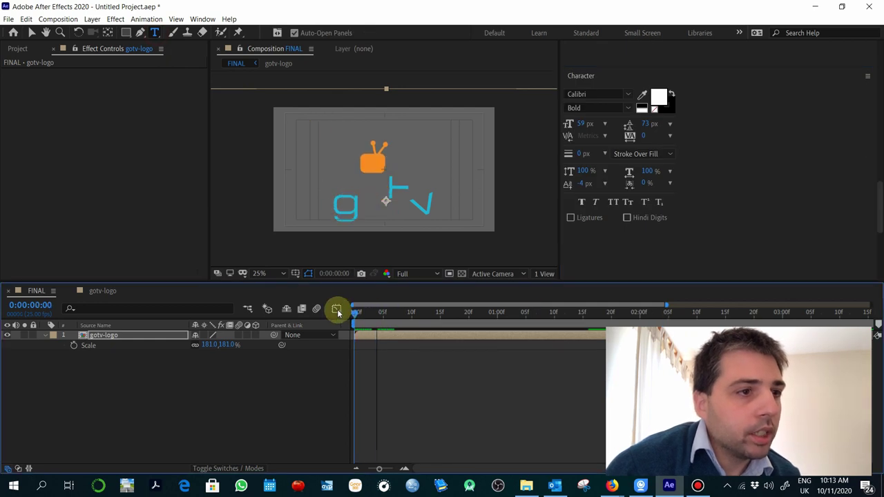
click(345, 137)
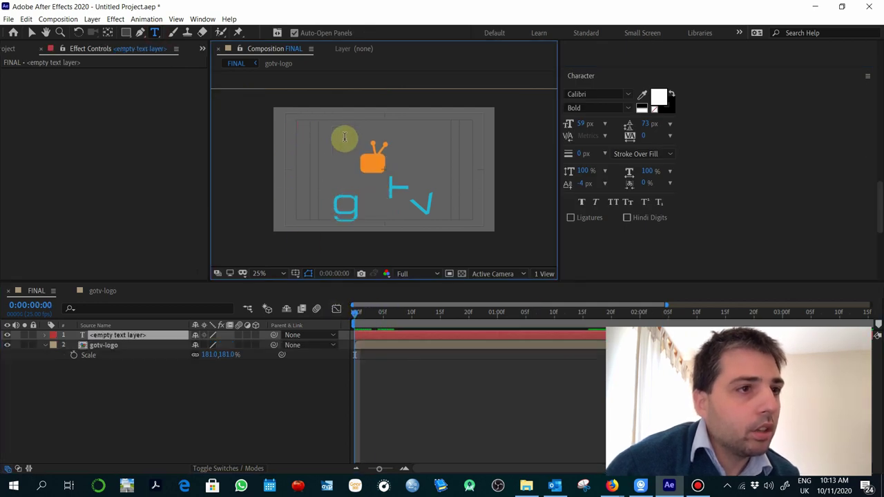
text(Welcome to)
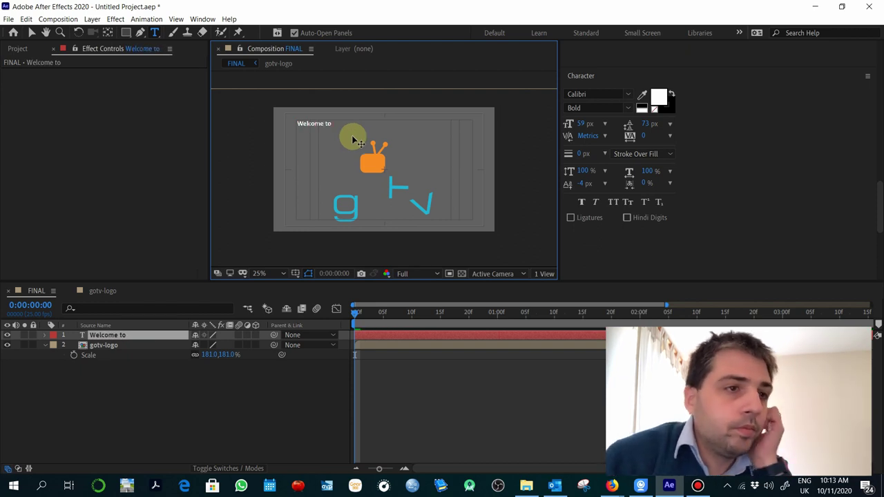
drag(307, 122, 364, 124)
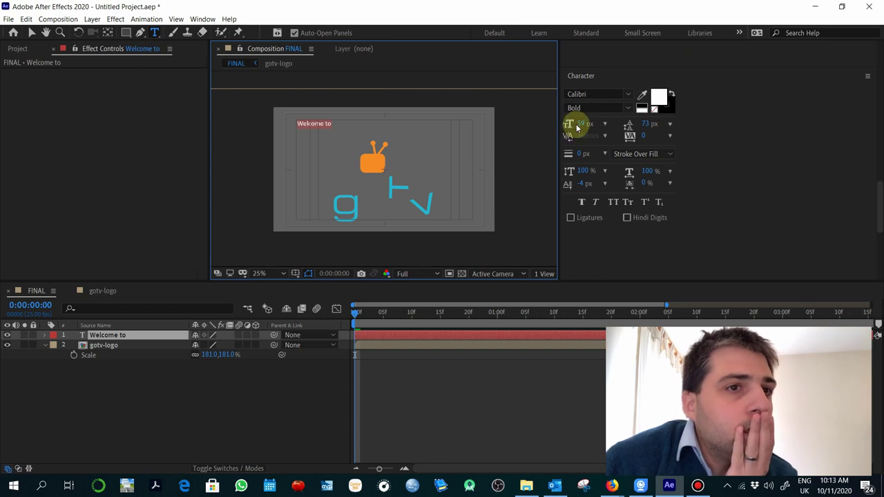
drag(584, 126, 644, 121)
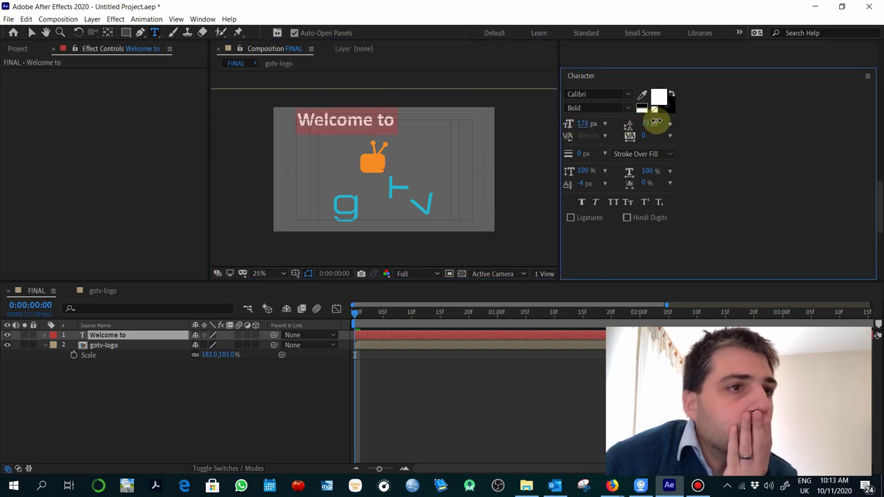
click(31, 33)
- Place the 'Welcome to' title at the top centre and reduce its size slightly
drag(348, 124, 376, 129)
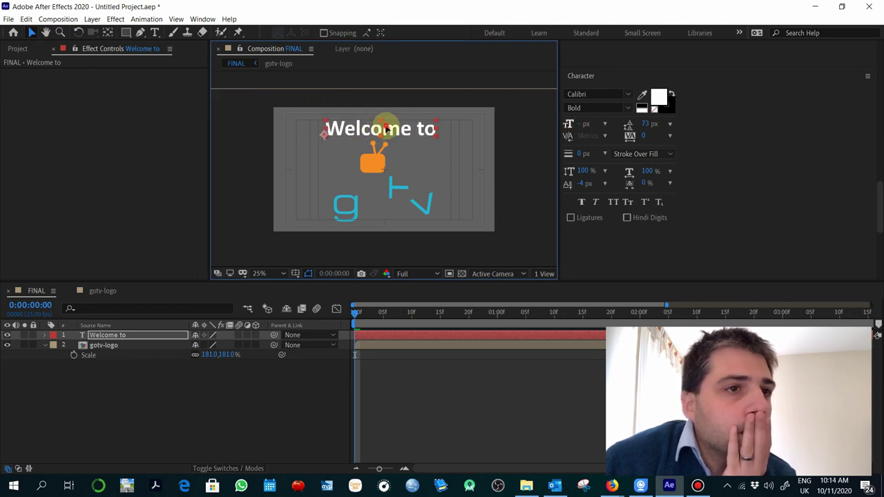
double_click(388, 130)
click(573, 124)
drag(575, 124, 569, 124)
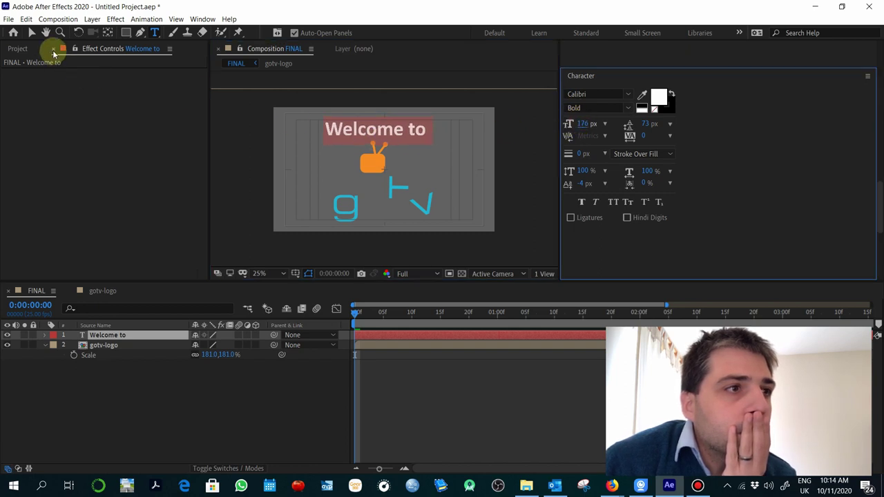
click(31, 32)
drag(377, 136, 382, 137)
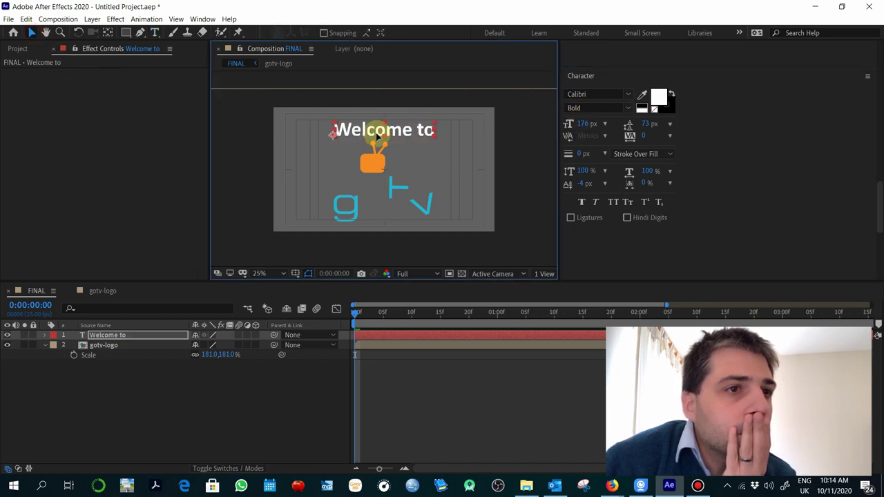
- Colour the title cyan by sampling the logo's 'g' with the fill eyedropper
click(642, 95)
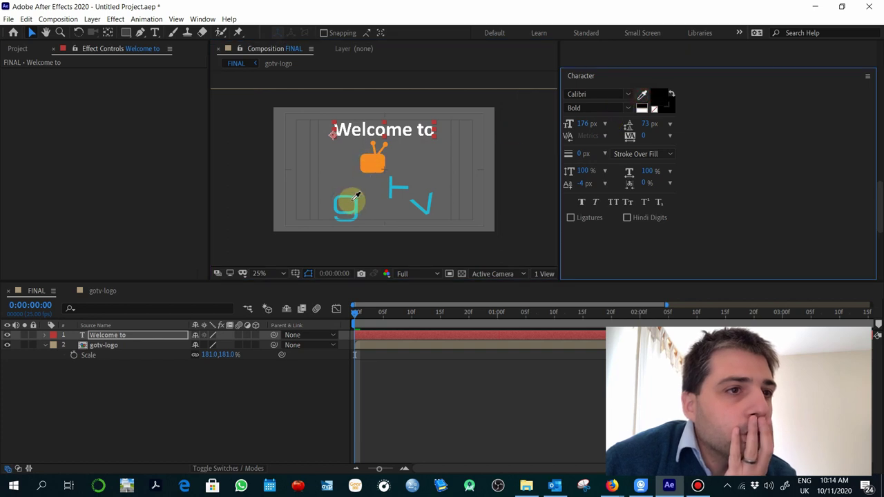
click(355, 200)
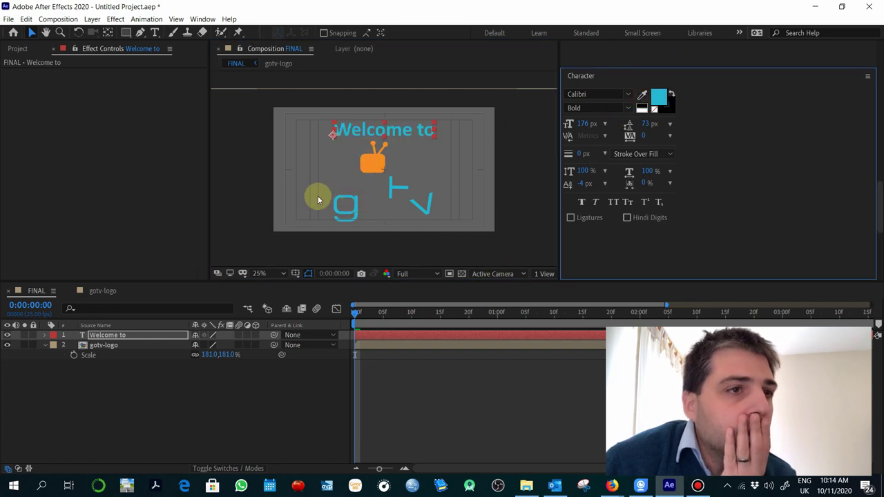
click(33, 33)
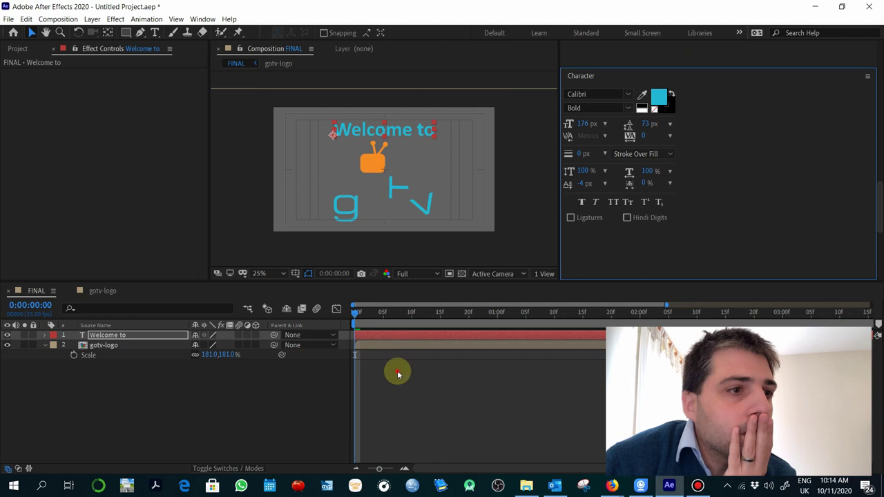
click(128, 345)
- Scale the gotv-logo layer down from 181% to 140%
key(s)
drag(210, 360, 182, 355)
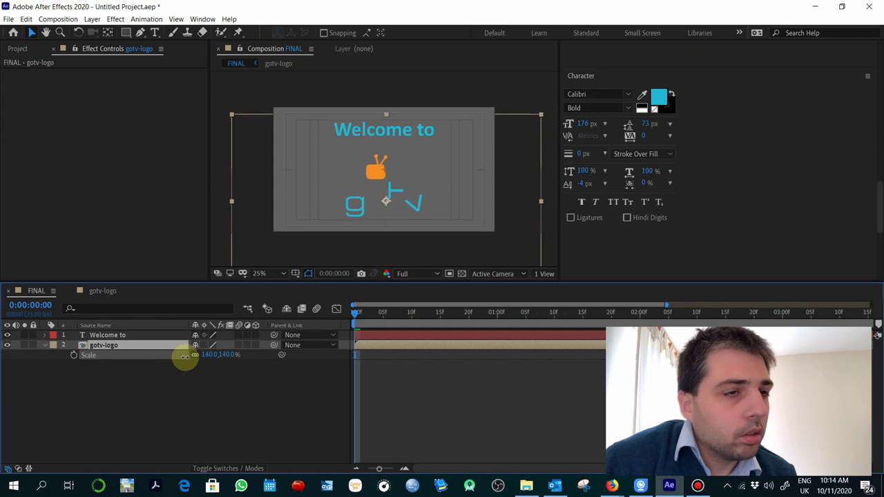
click(364, 430)
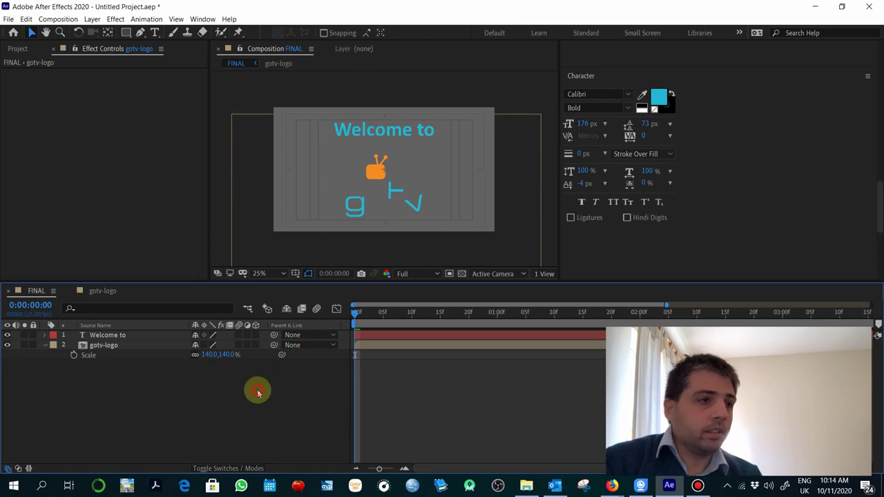
click(96, 21)
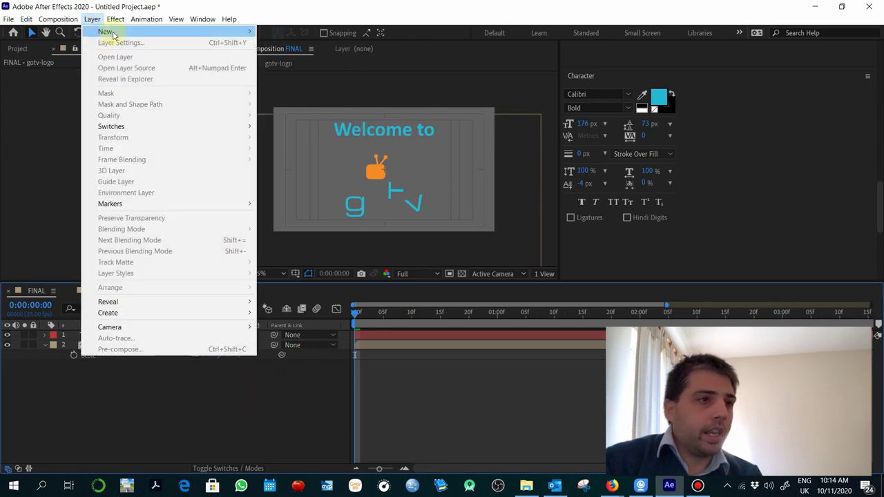
- Create a new full-frame solid layer coloured white
mouse_move(156, 32)
click(283, 42)
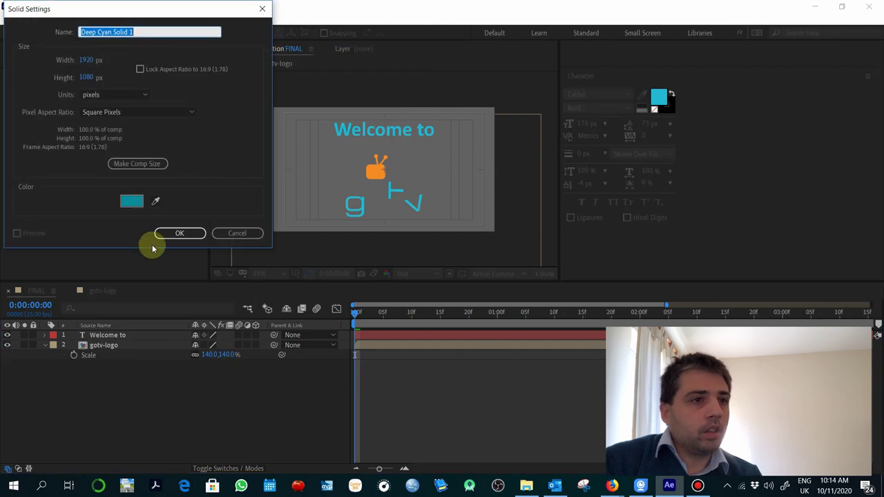
click(129, 201)
drag(116, 122, 10, 24)
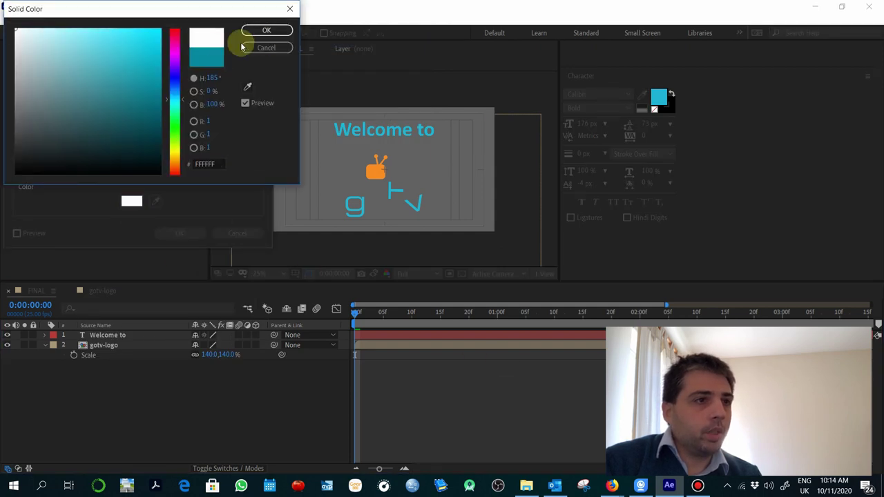
click(265, 31)
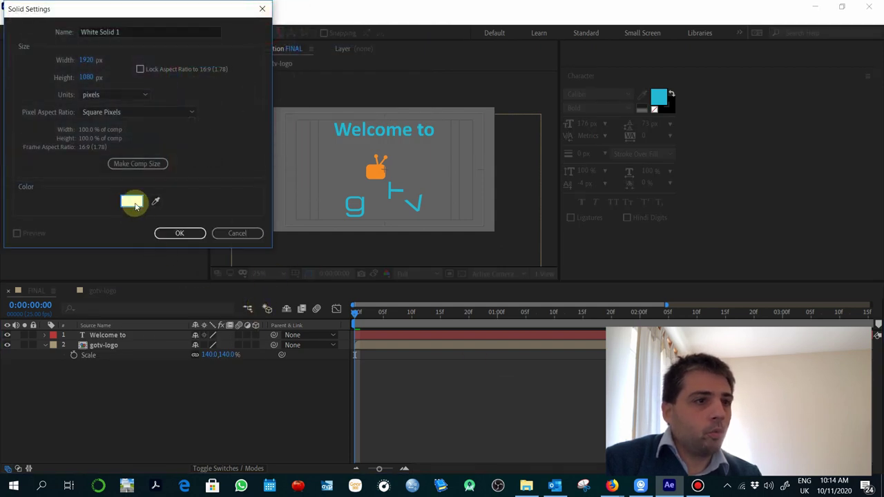
click(195, 235)
- Move White Solid 1 below the gotv-logo layer as the background
drag(136, 339, 121, 376)
click(176, 431)
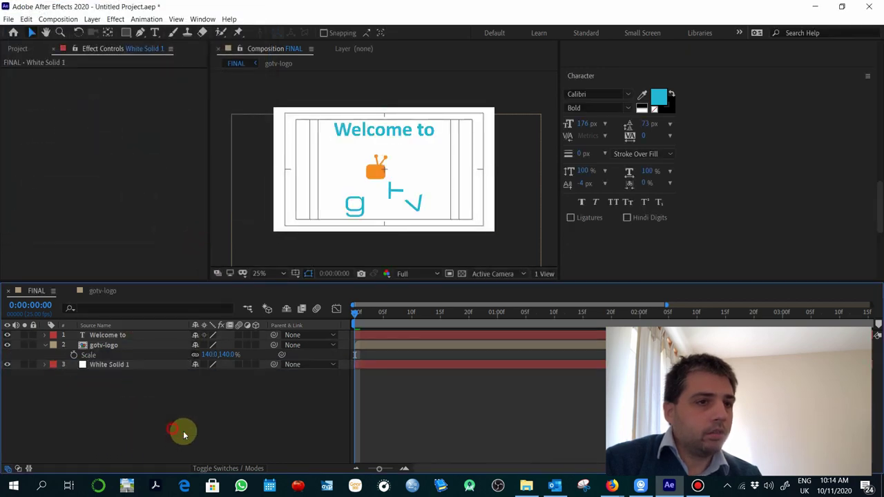
click(89, 366)
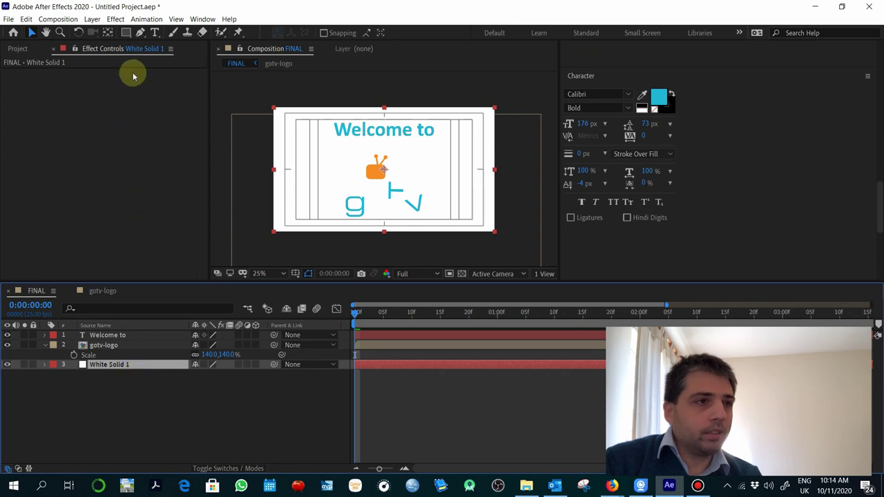
click(92, 19)
click(128, 45)
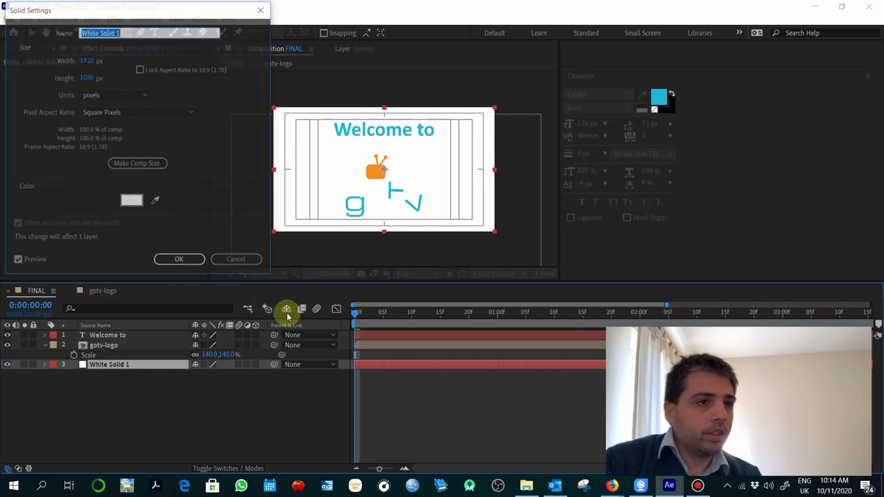
click(132, 202)
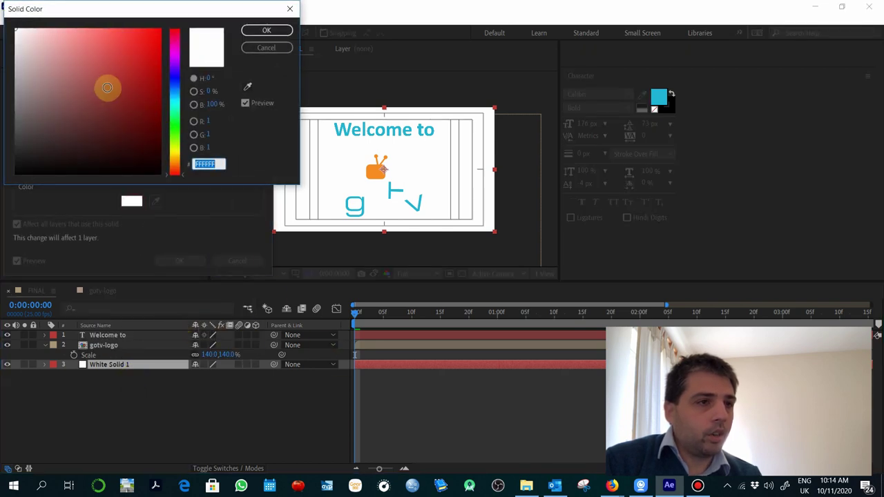
click(247, 88)
click(375, 168)
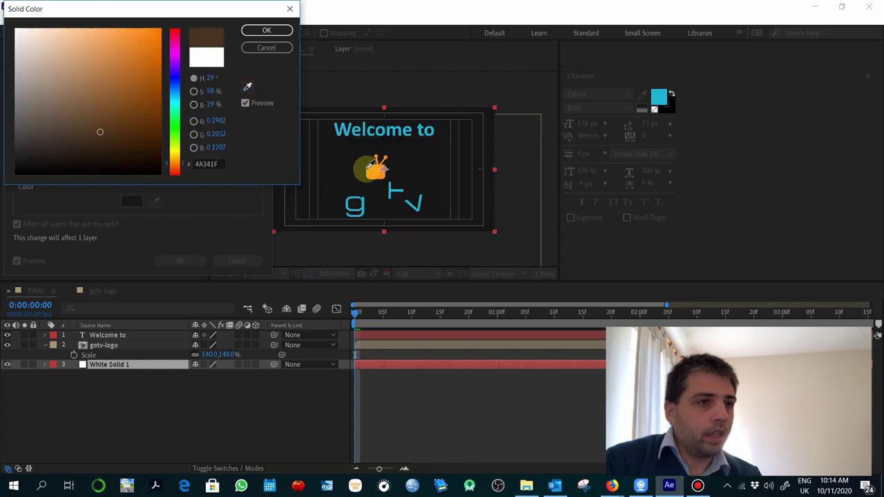
mouse_move(118, 63)
mouse_down()
mouse_move(118, 23)
mouse_move(35, 25)
mouse_move(110, 31)
mouse_up()
drag(175, 149, 179, 47)
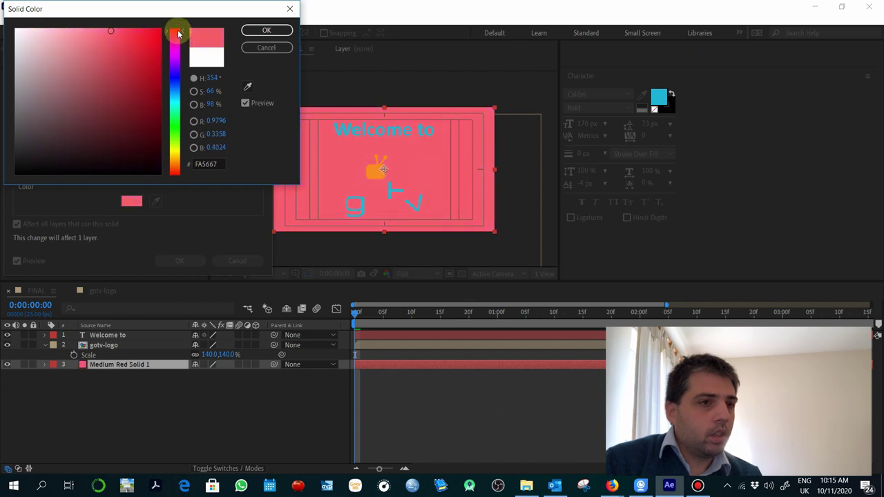
drag(97, 29, 95, 4)
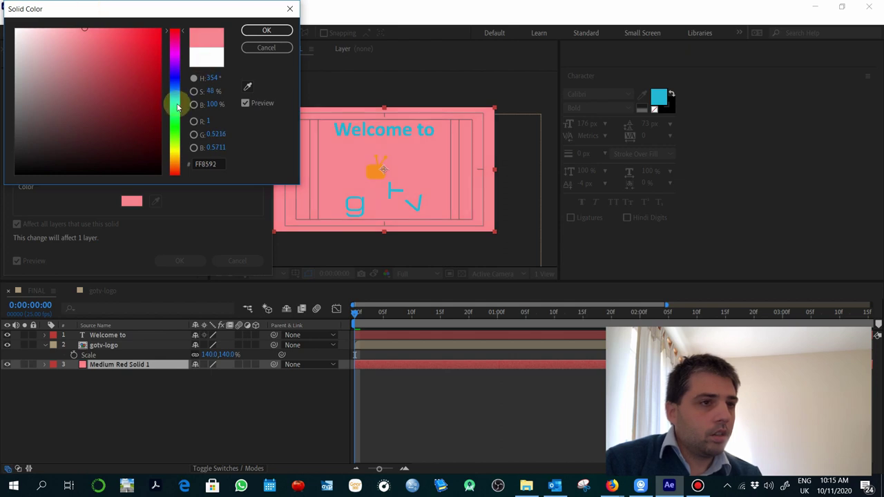
drag(80, 89, 3, 5)
drag(52, 38, 4, 33)
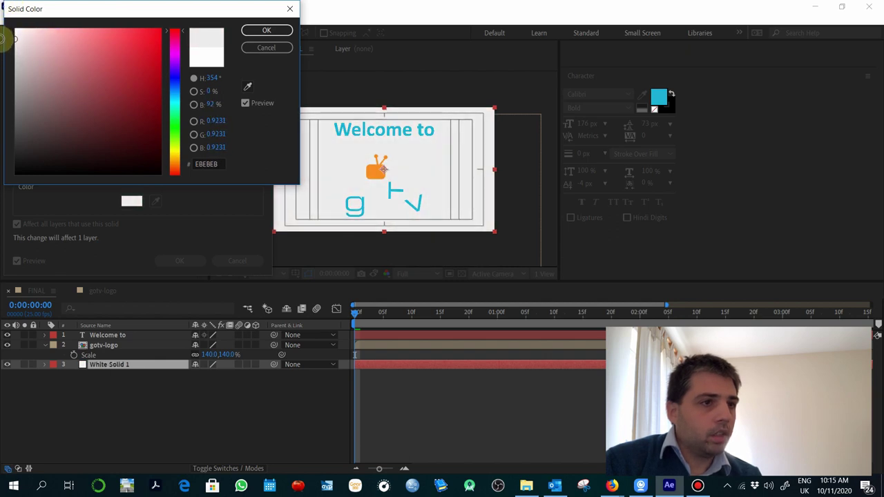
click(267, 30)
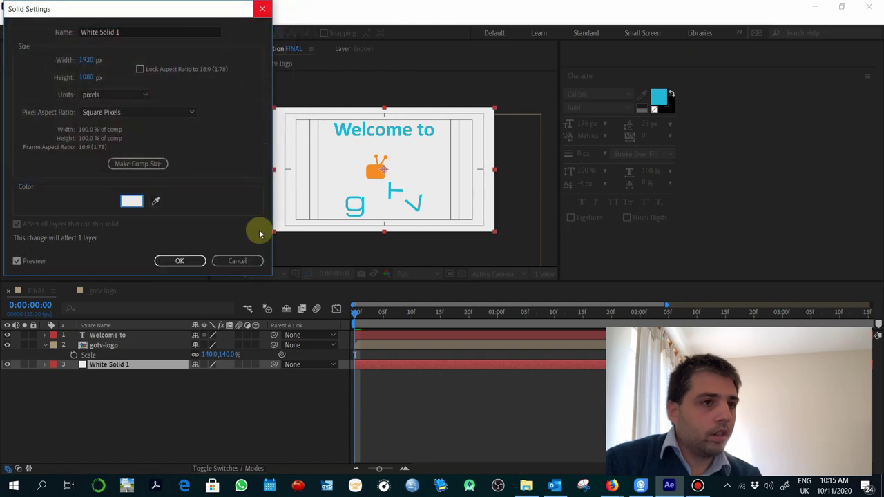
click(196, 261)
click(167, 447)
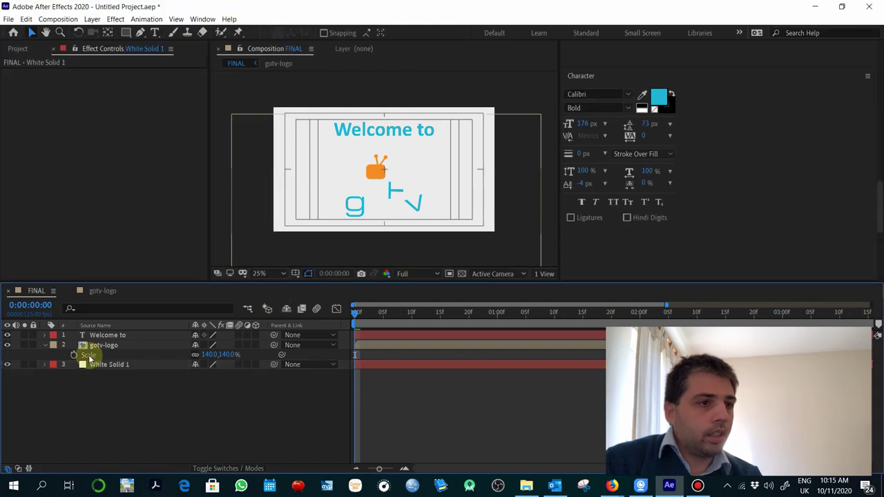
- Enable motion blur on the G, TV, T, V and ALL layers and in FINAL
click(103, 292)
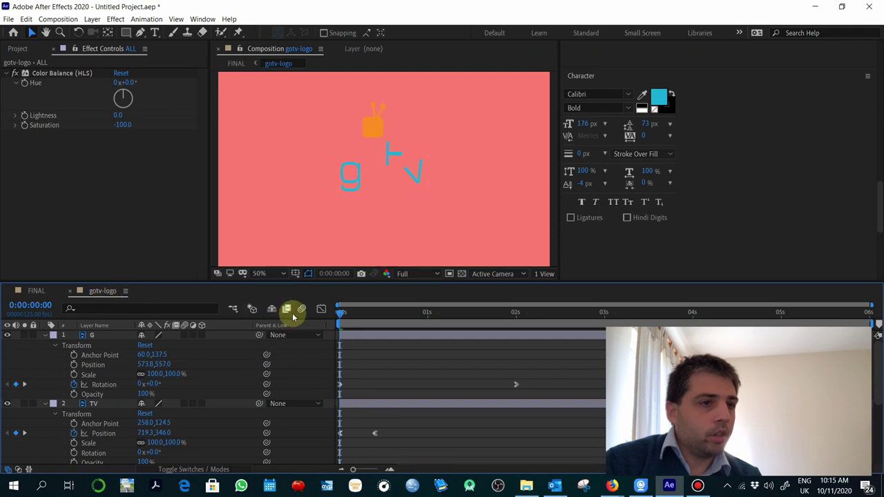
click(45, 336)
click(46, 345)
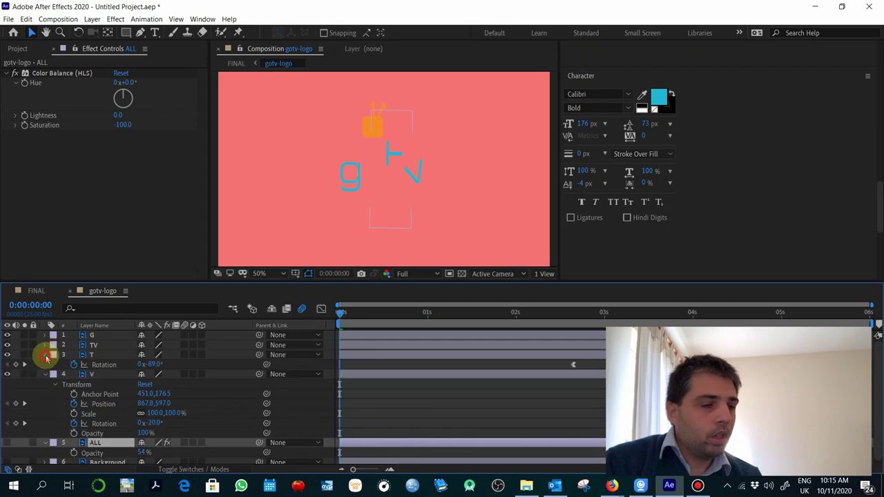
click(46, 356)
click(45, 365)
click(45, 375)
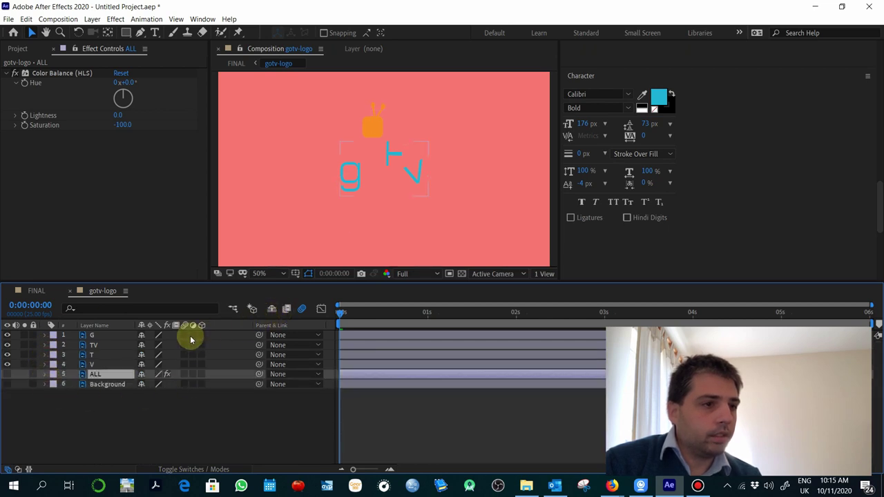
drag(184, 335, 166, 386)
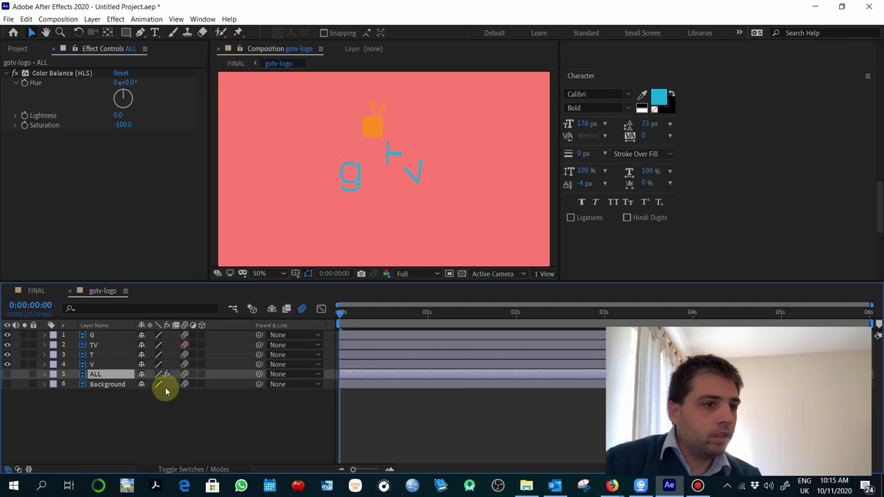
click(74, 291)
click(317, 309)
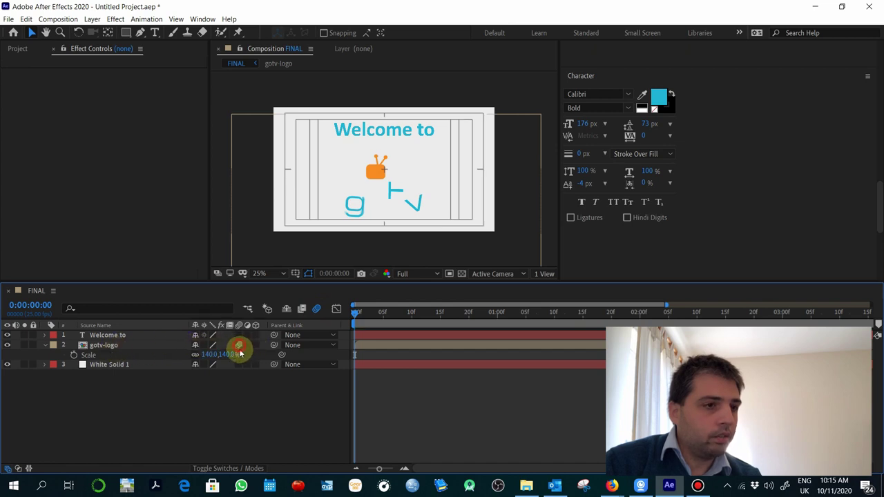
drag(389, 314, 669, 319)
mouse_move(763, 325)
mouse_down()
mouse_move(782, 320)
mouse_move(771, 318)
mouse_up()
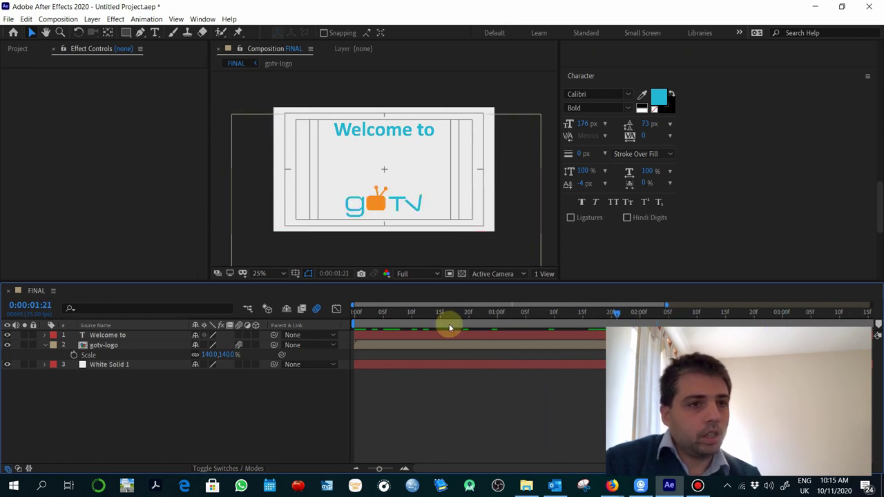
drag(440, 315, 339, 306)
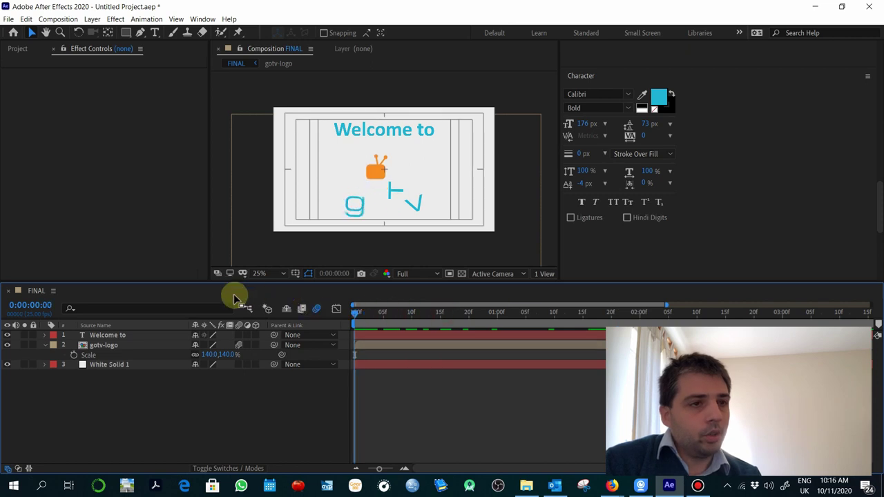